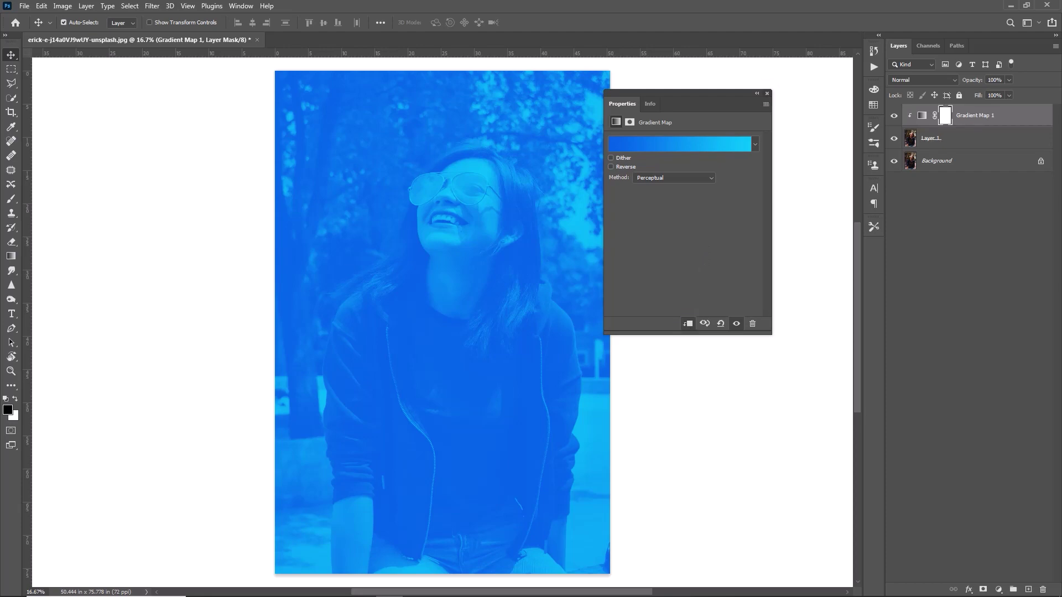
Step: Close the gradient map properties and open the streaked texture image pngwing.com (1) from Downloads
click(767, 93)
click(25, 7)
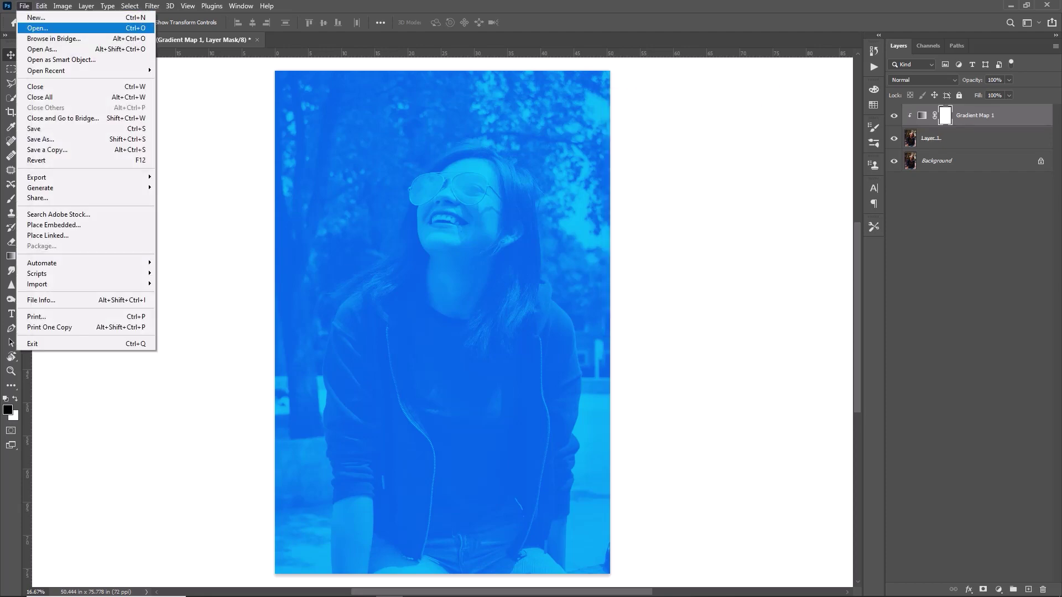
click(38, 28)
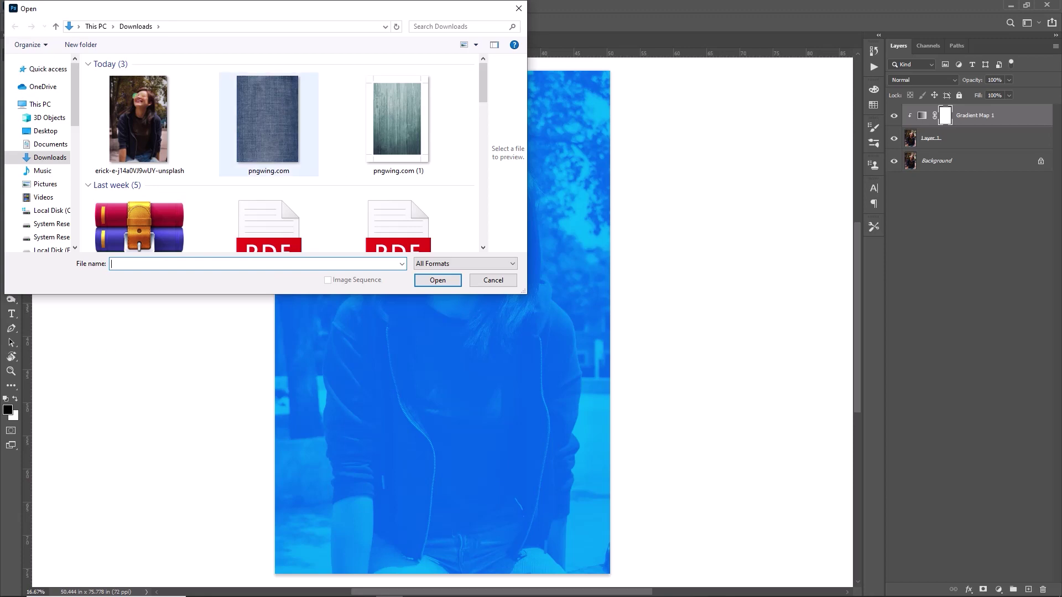
click(399, 119)
click(436, 280)
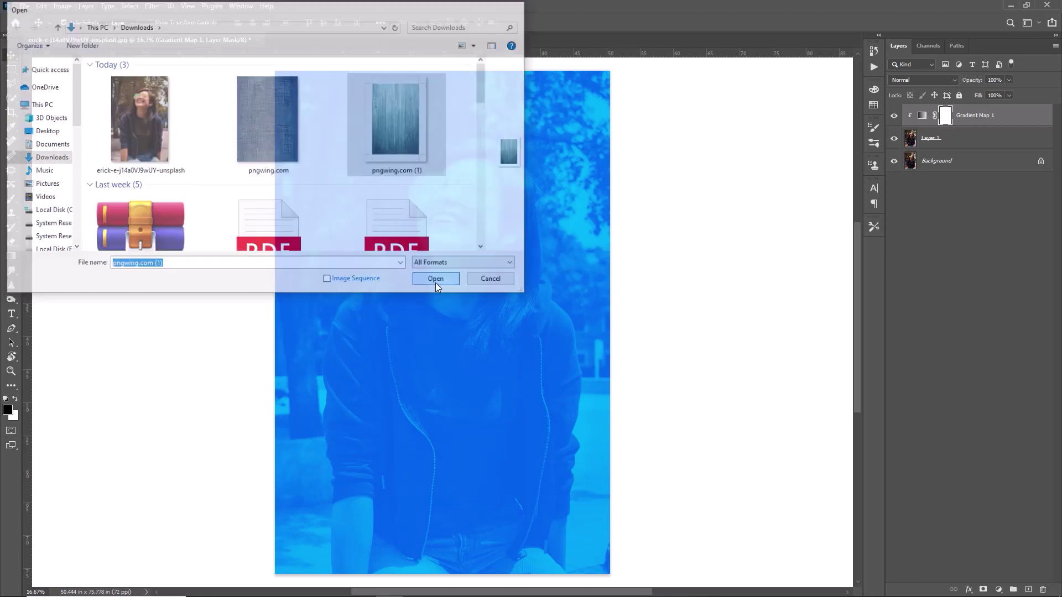
drag(432, 285, 440, 262)
Step: Cut the entire streaked texture and paste it into the portrait document above the gradient map
key(ctrl+a)
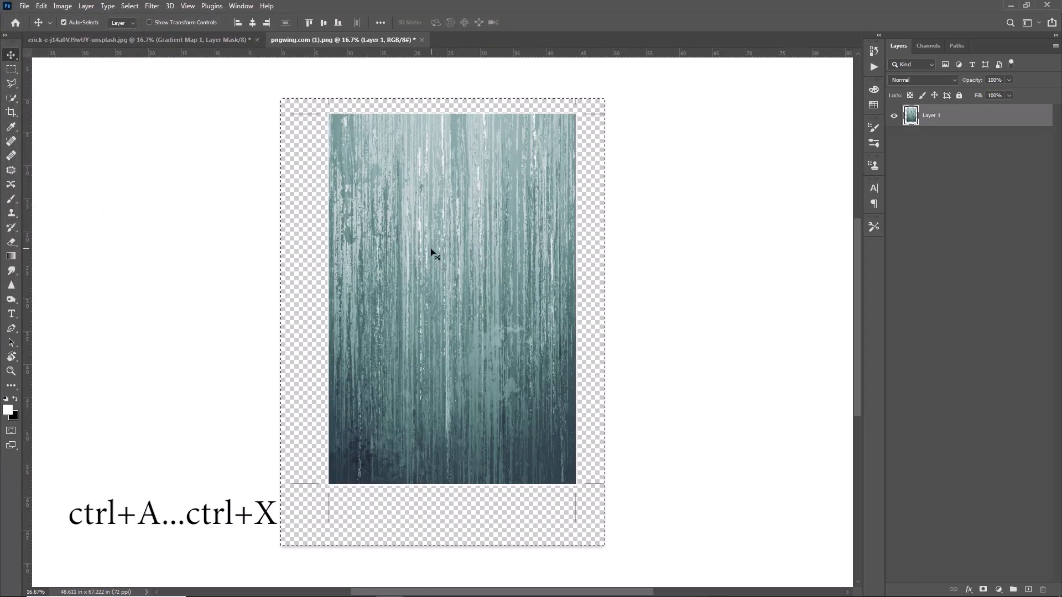
key(ctrl+x)
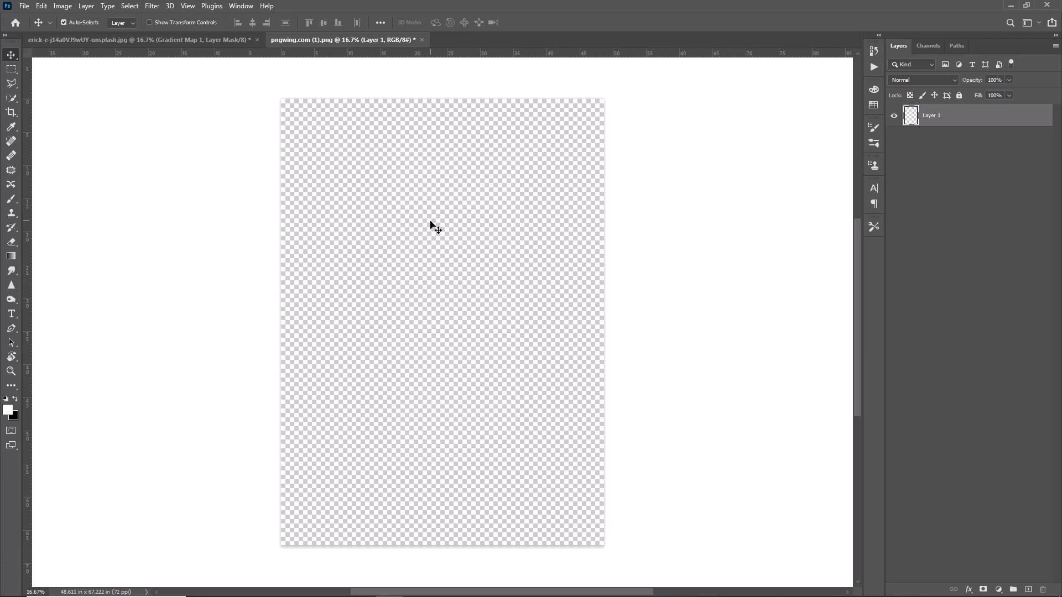
click(230, 40)
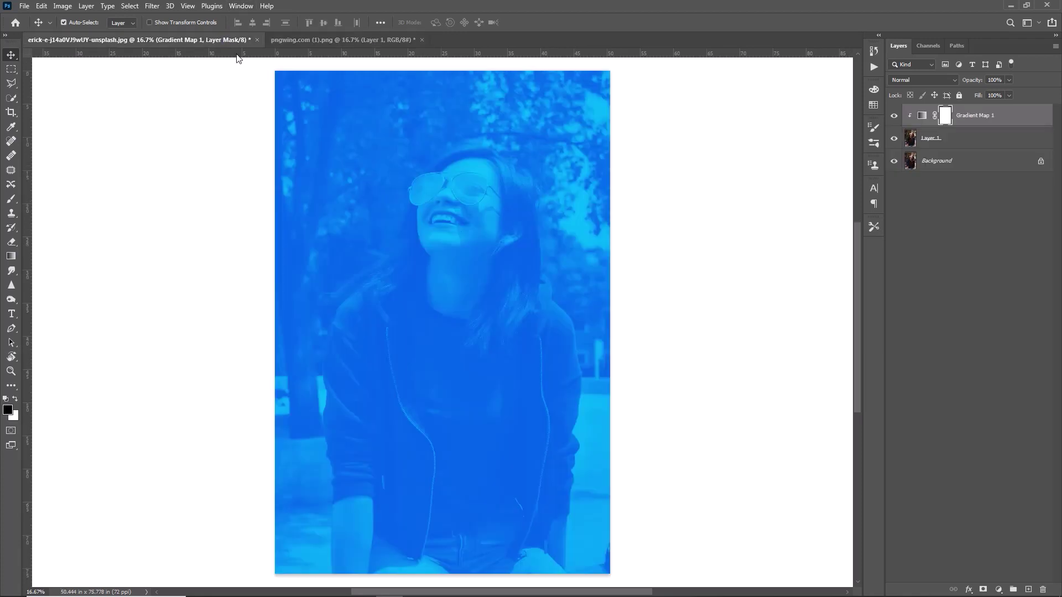
key(ctrl+v)
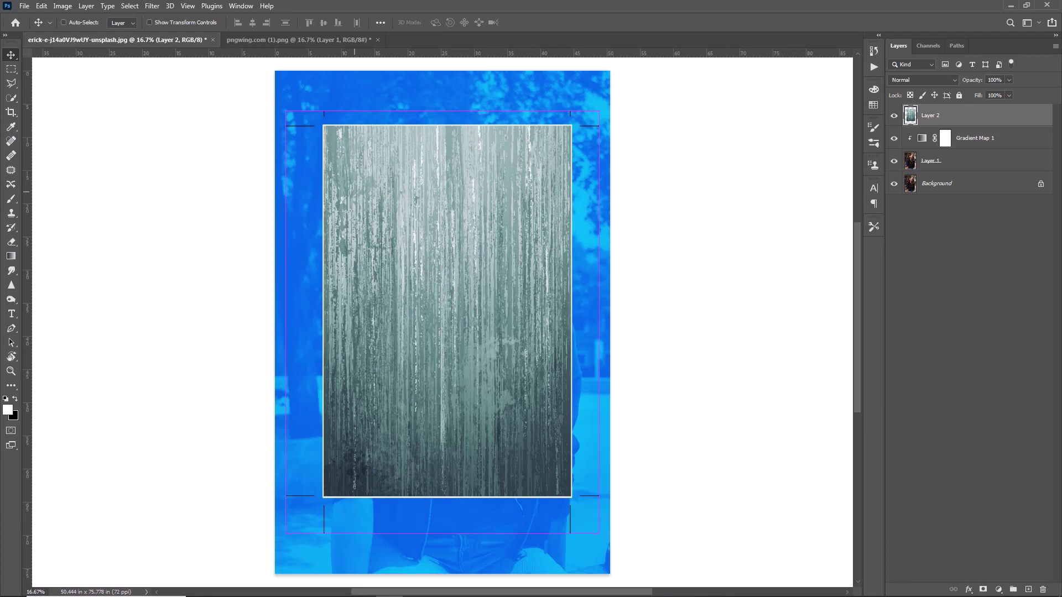
Step: Free-transform the pasted streaked texture to about 139% in width and height so it covers the whole portrait without its white borders
key(ctrl+t)
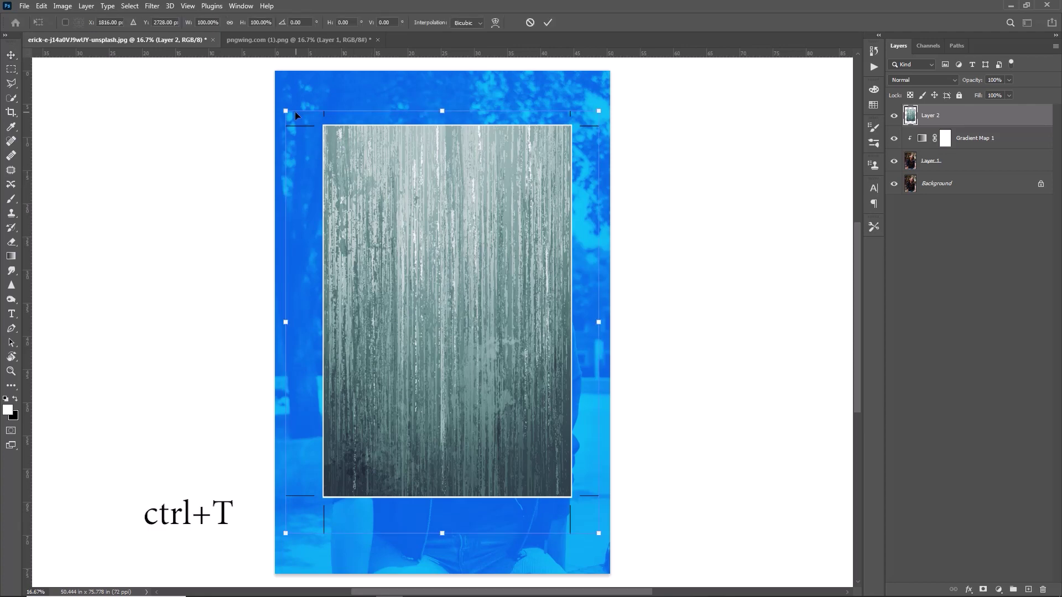
drag(285, 110, 245, 57)
drag(332, 125, 319, 121)
drag(587, 531, 655, 317)
scroll(309, 293, up, 6)
drag(356, 277, 354, 274)
drag(231, 367, 219, 372)
scroll(735, 350, down, 1)
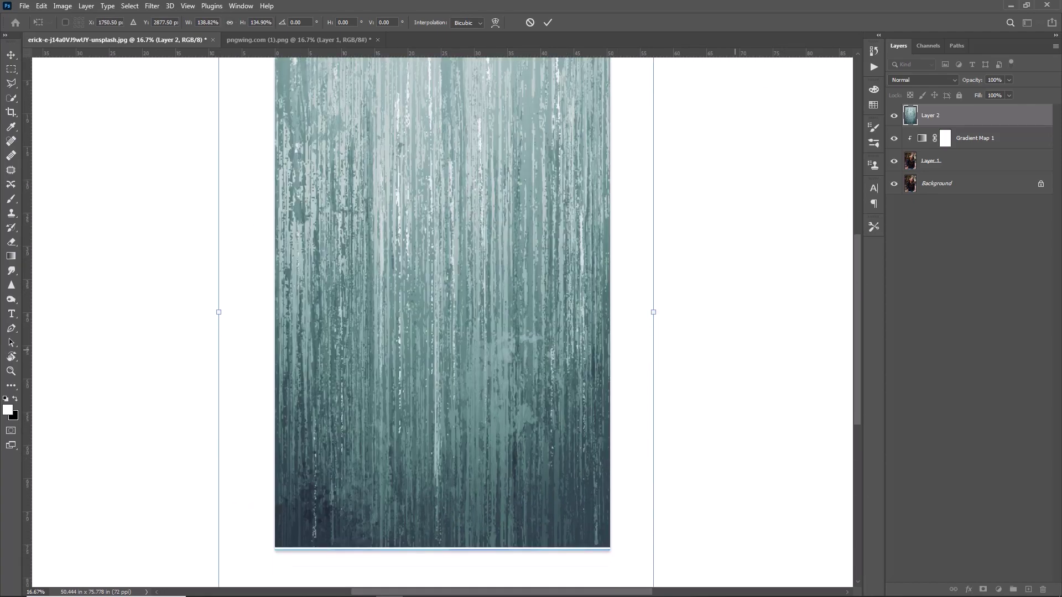
scroll(727, 343, down, 2)
drag(475, 501, 476, 509)
scroll(699, 336, up, 3)
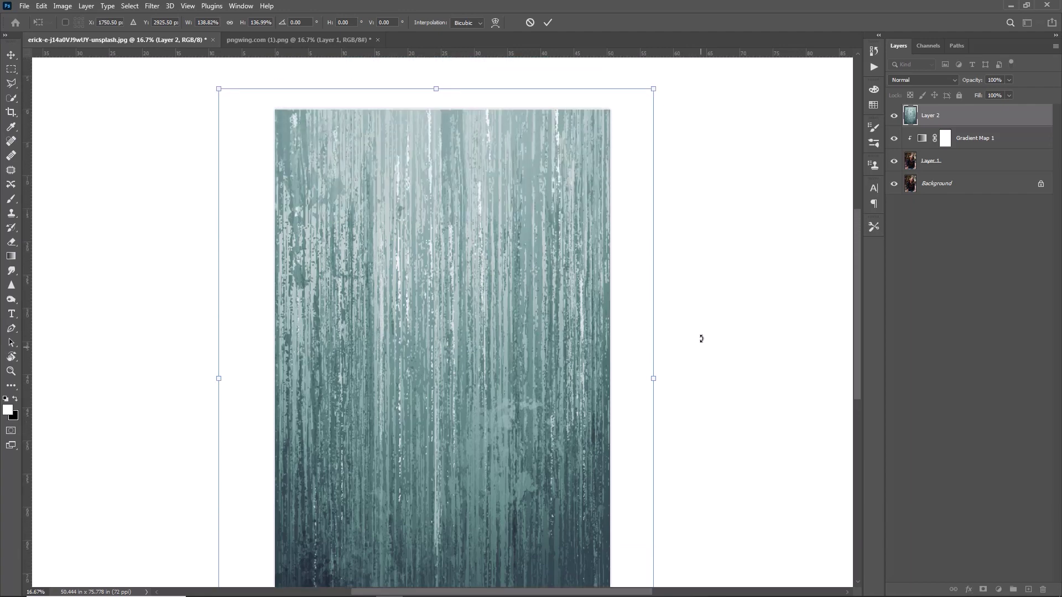
drag(442, 89, 440, 82)
click(547, 22)
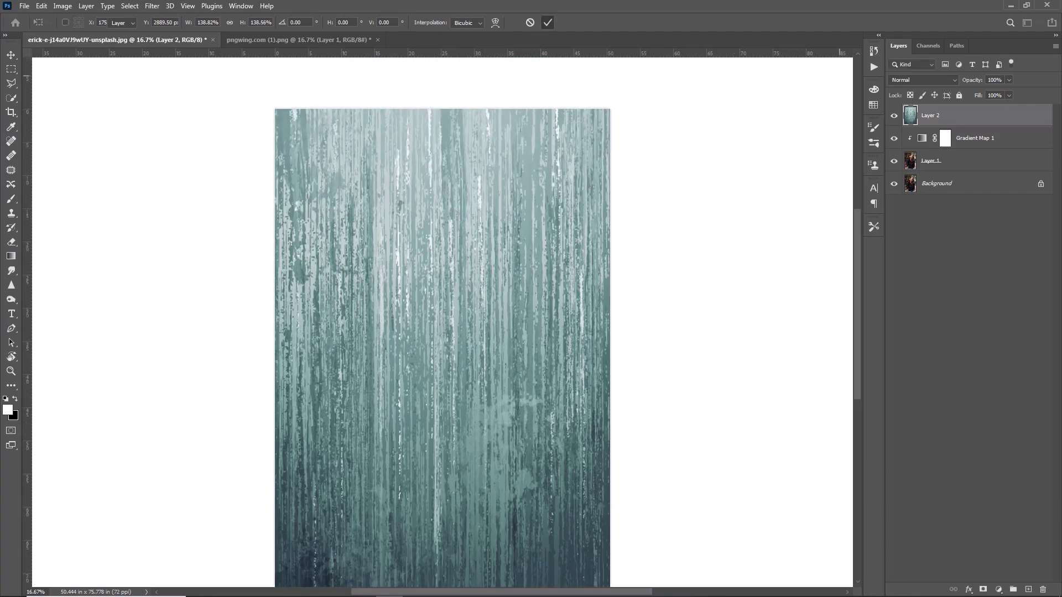
Step: Set the streaked texture layer's blend mode to Soft Light and hide the layer
click(936, 78)
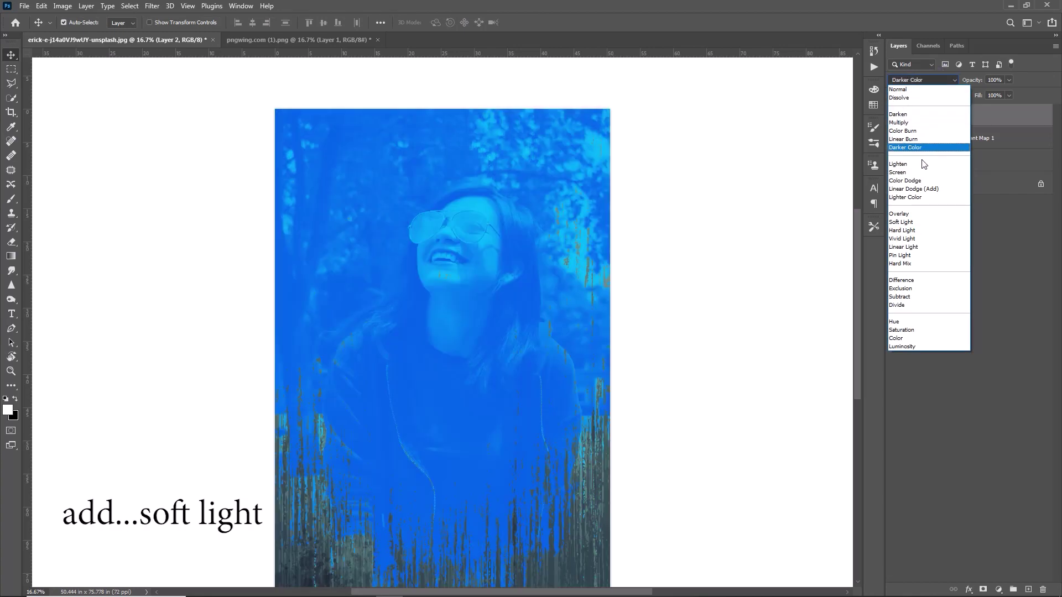
click(904, 222)
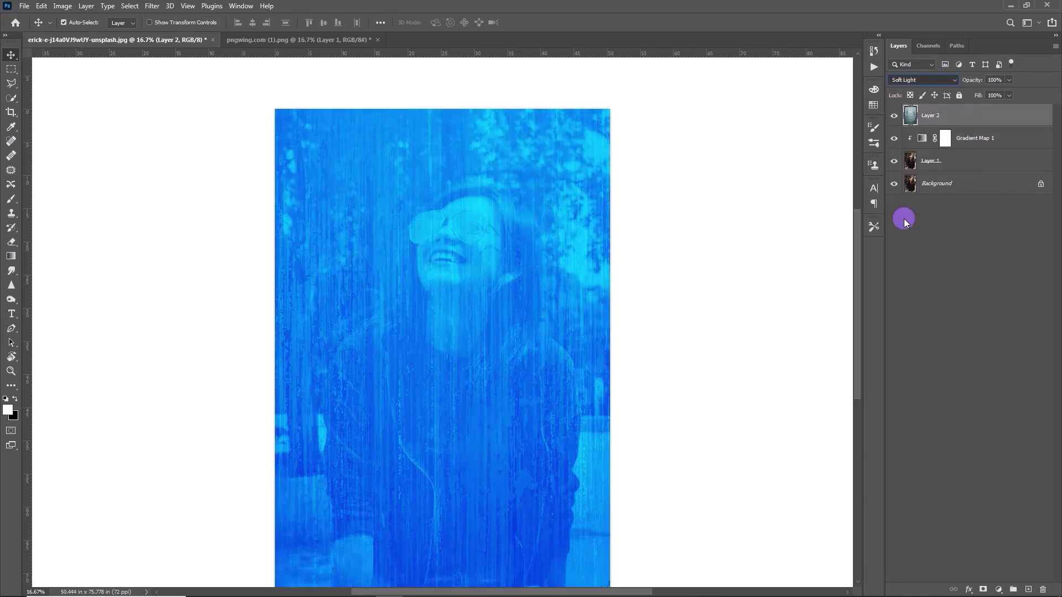
click(893, 117)
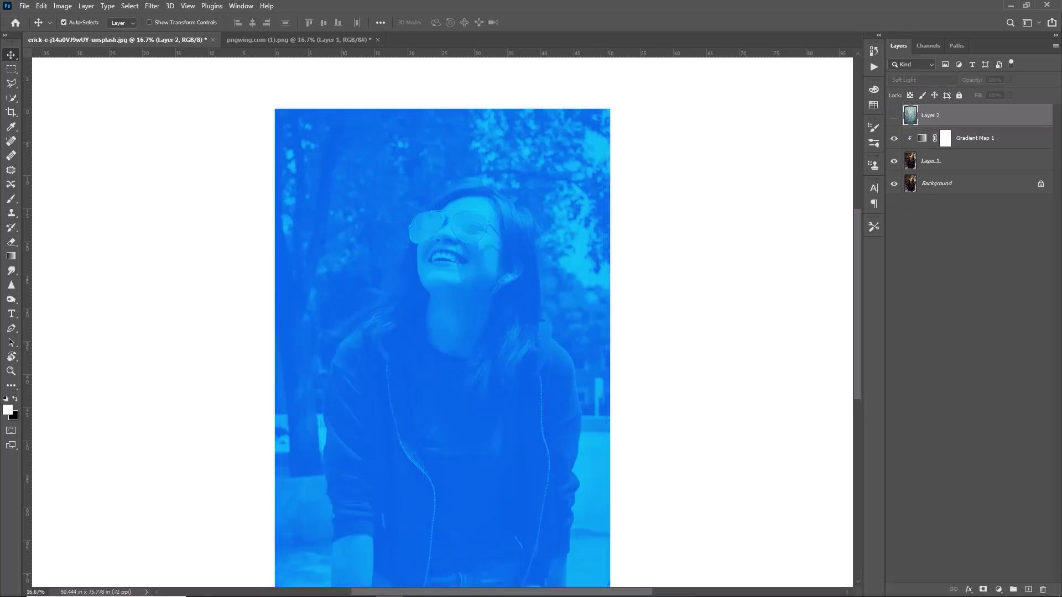
Step: Open the denim texture image pngwing.com from Downloads
click(25, 6)
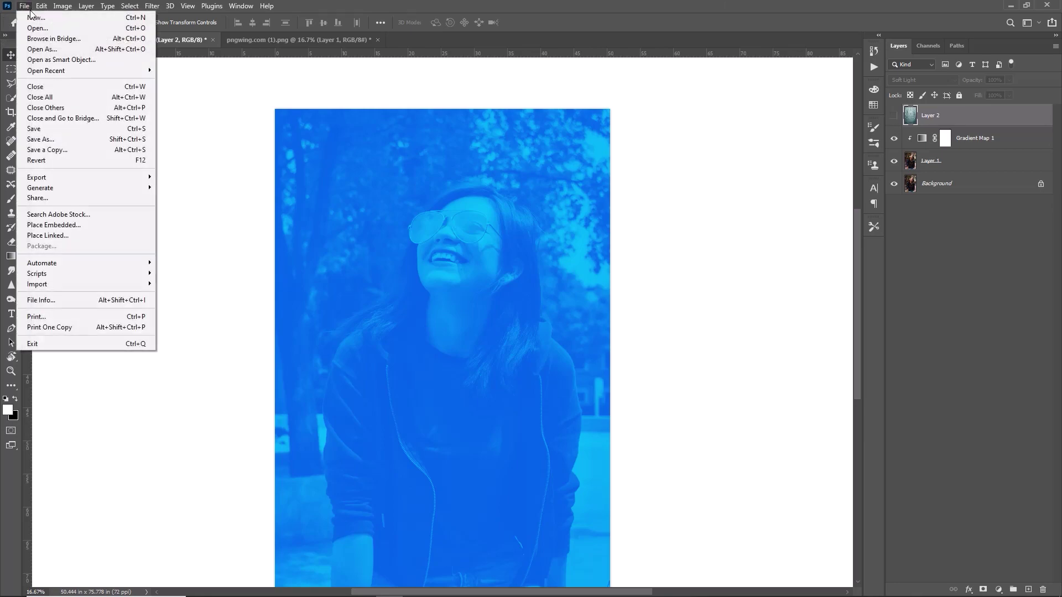
click(35, 29)
click(269, 135)
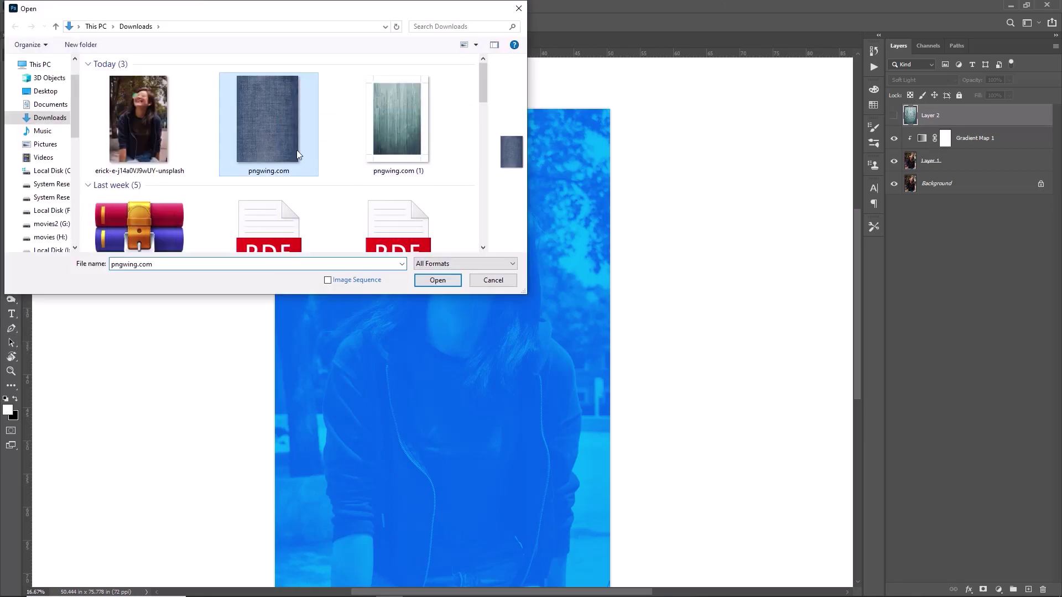
click(437, 280)
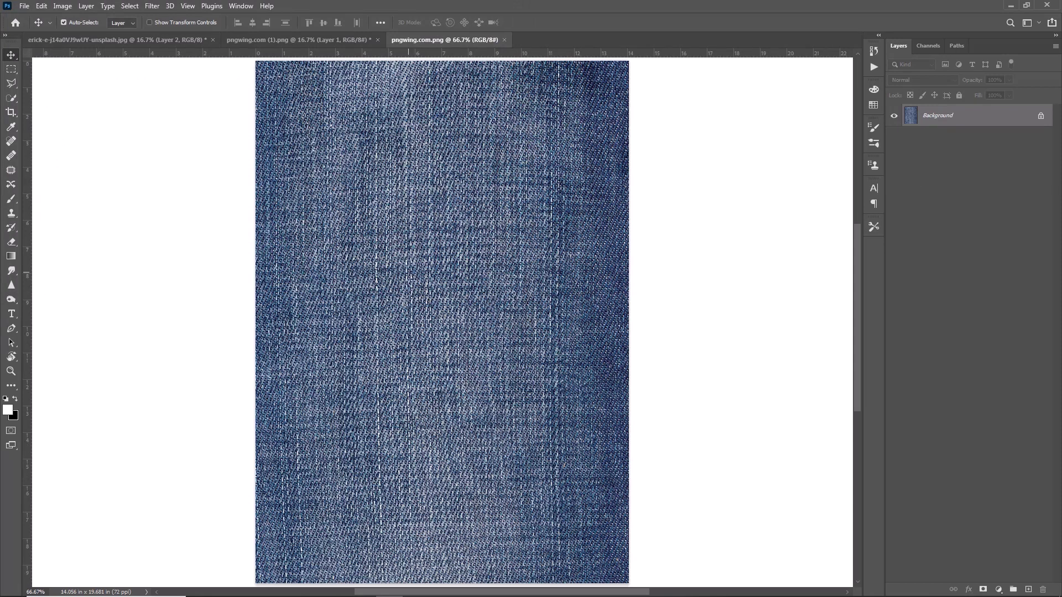
Step: Cut the whole denim texture and paste it into the portrait document, closing the emptied pngwing.com (1).png
key(ctrl+x)
drag(239, 43, 235, 57)
click(194, 41)
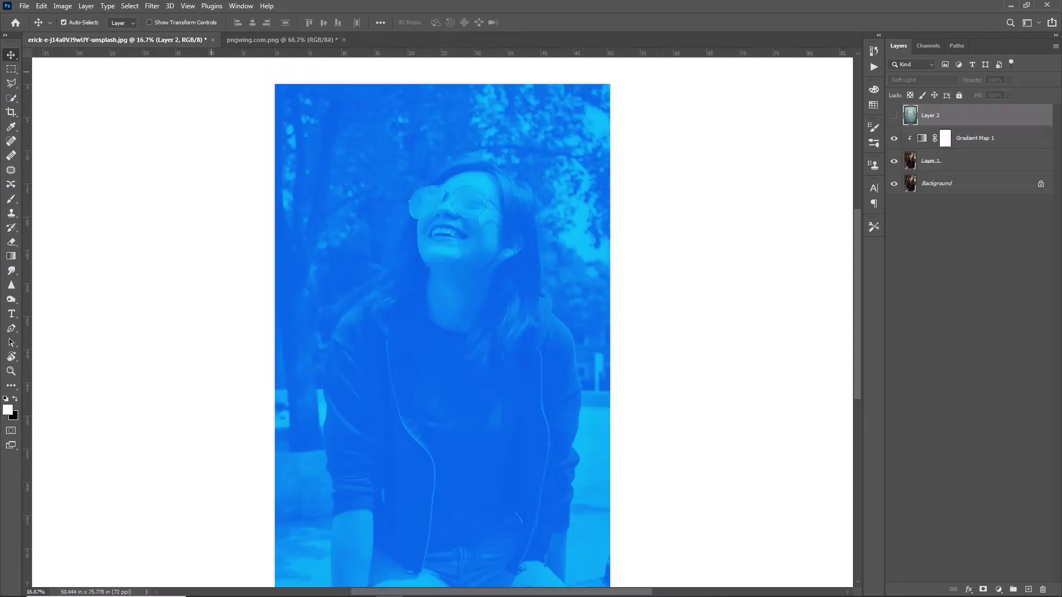
key(ctrl+v)
Step: Move the denim texture to the canvas's upper-left corner and scale it to about 390% to cover the portrait
drag(457, 291, 335, 104)
key(ctrl+minus)
key(ctrl+t)
drag(388, 242, 588, 525)
drag(533, 464, 530, 462)
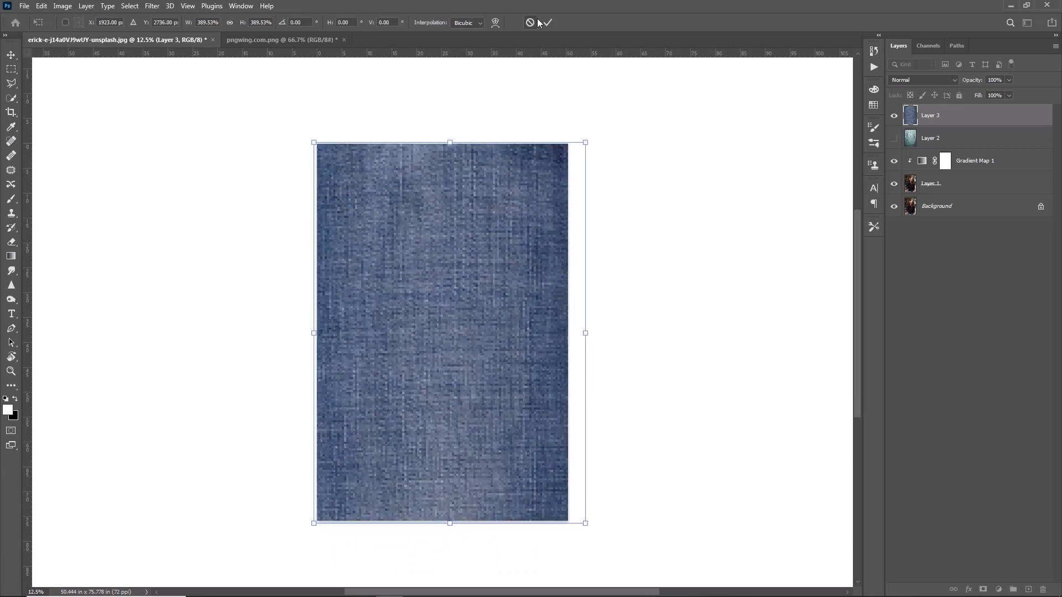
click(547, 22)
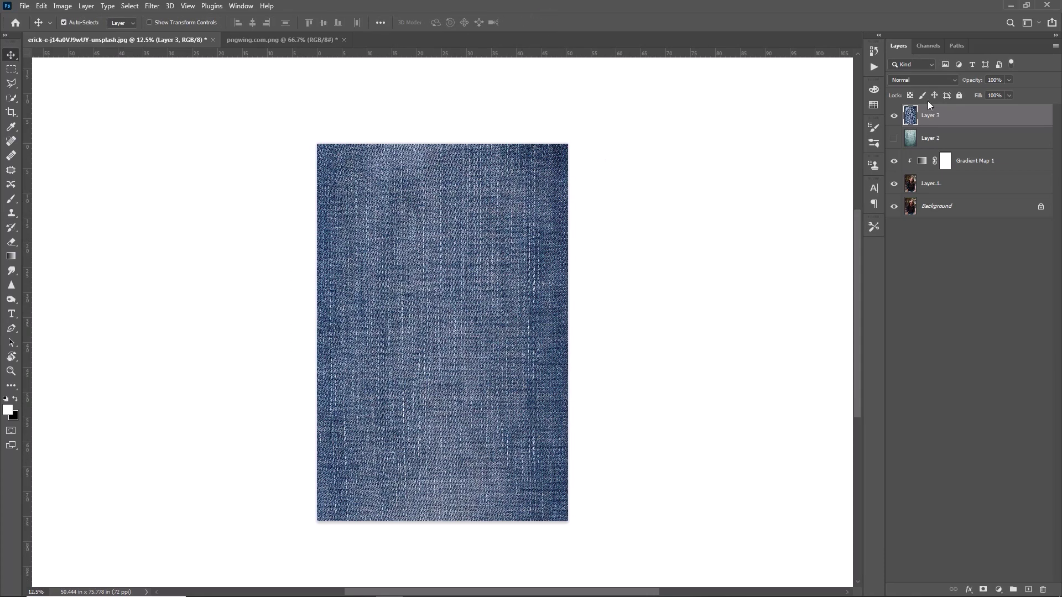
Step: Set the denim layer's blend mode to Soft Light and its fill to 59%
click(947, 81)
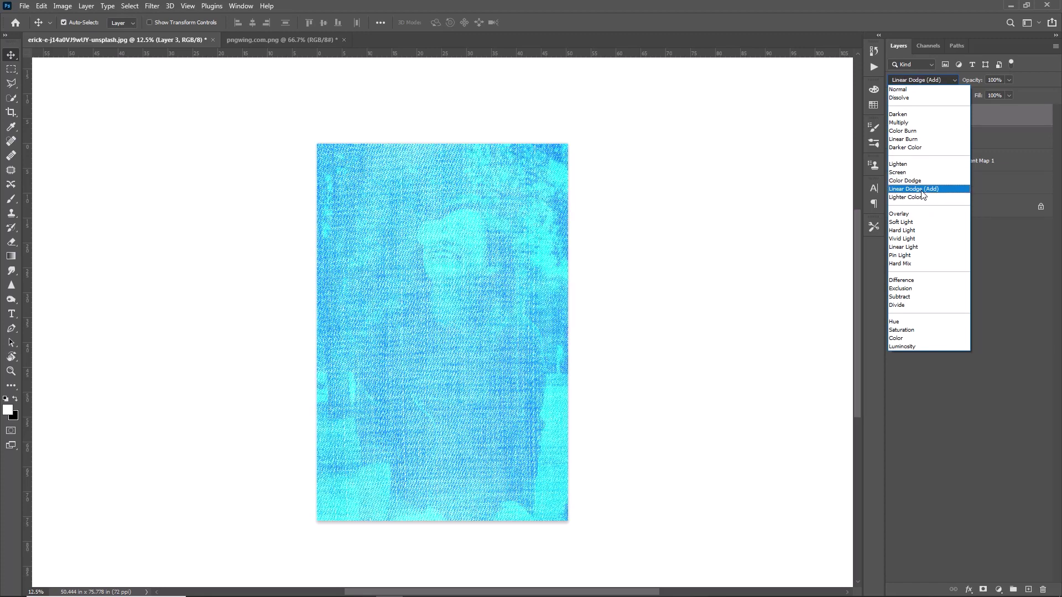
click(907, 223)
drag(978, 96, 955, 97)
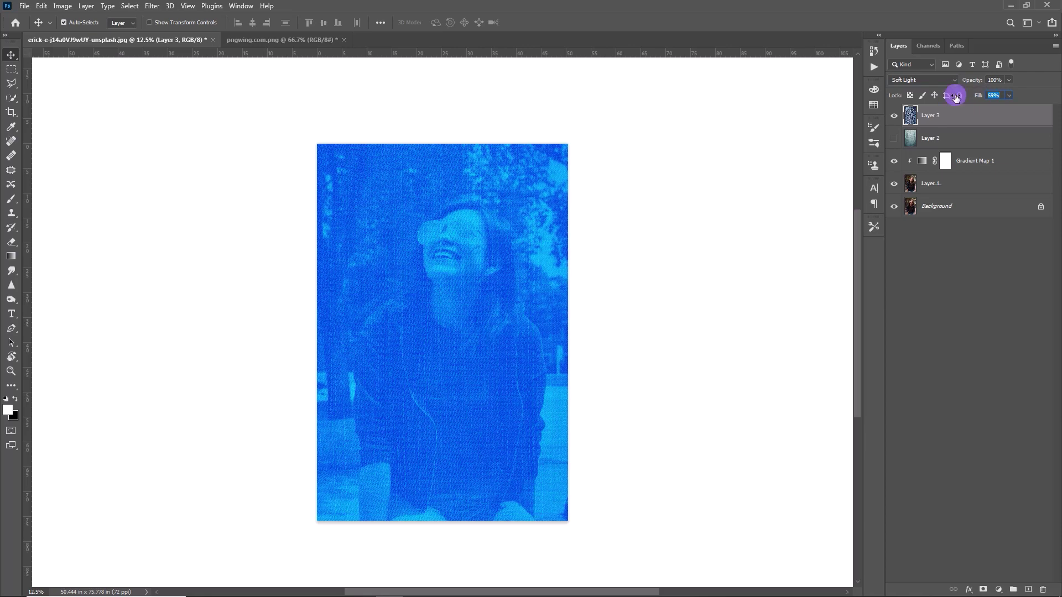
Step: Show Layer 2 again and toggle both texture layers' visibility to compare their effects
click(894, 139)
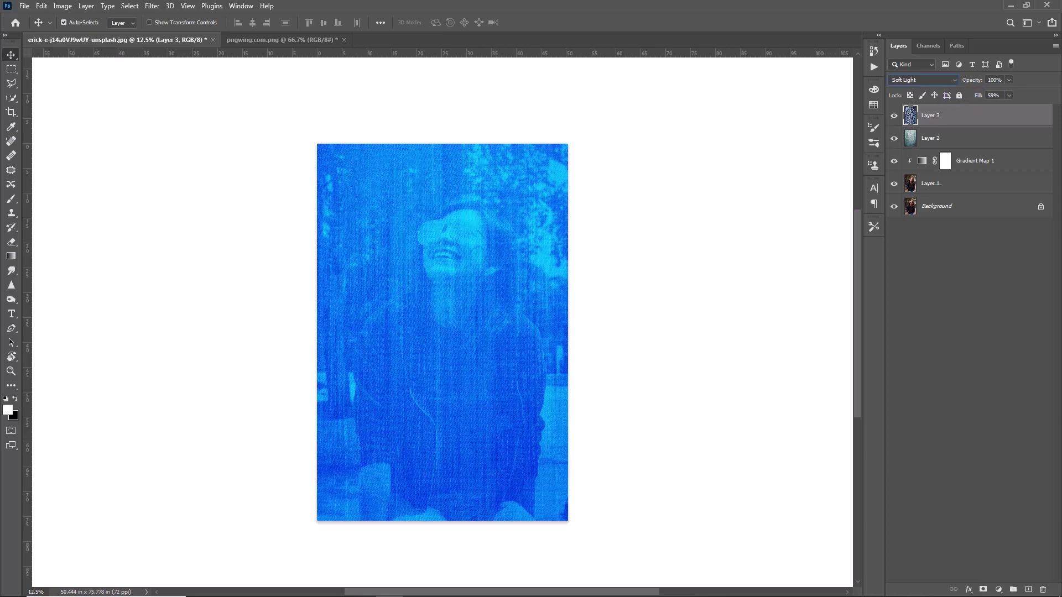
click(893, 116)
click(894, 138)
click(894, 138)
click(894, 116)
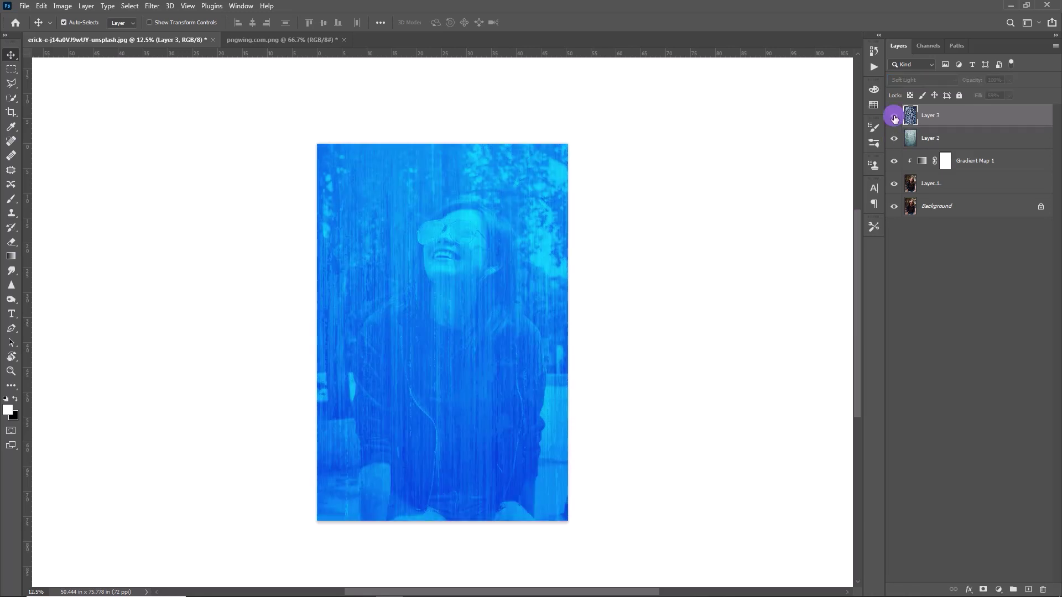
Step: Reduce the fill of the streaked texture on Layer 2 to 52%
click(954, 138)
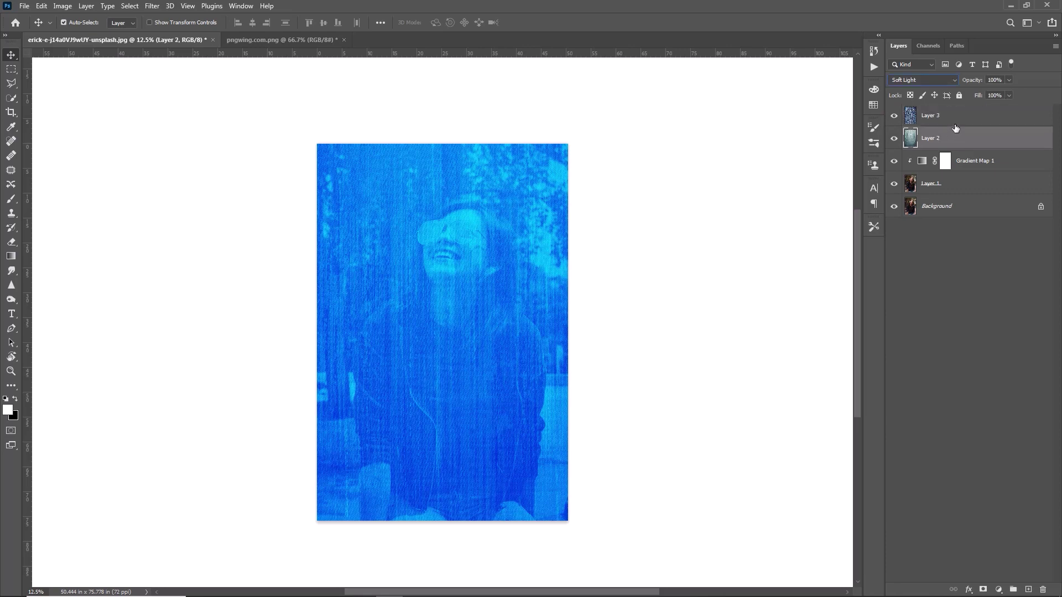
drag(977, 96, 951, 98)
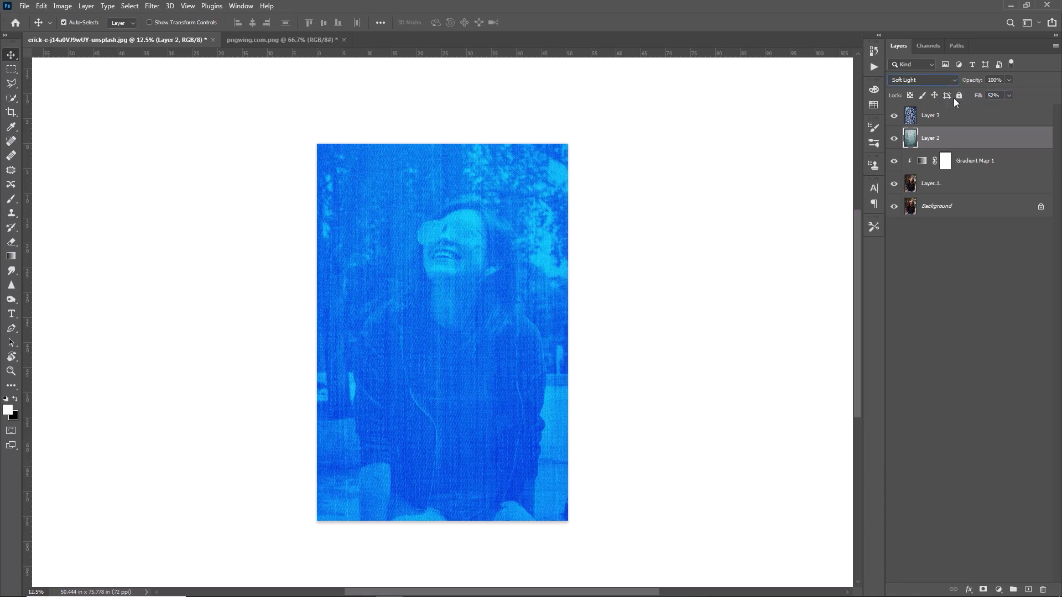
Step: Start a horizontal text layer over the woman's arm and set its font size to 305 pt
key(ctrl+plus)
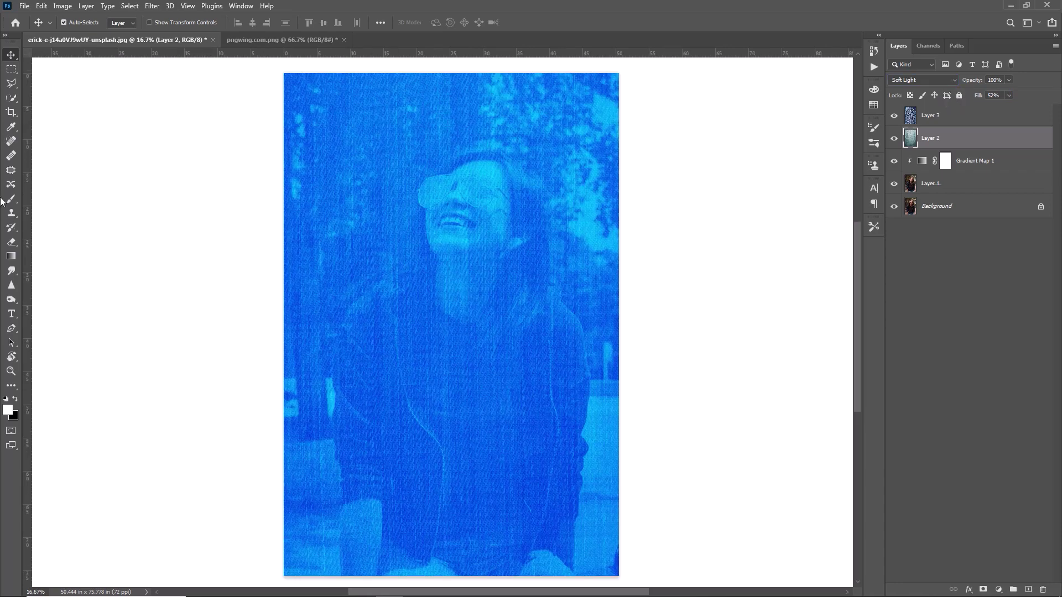
click(12, 313)
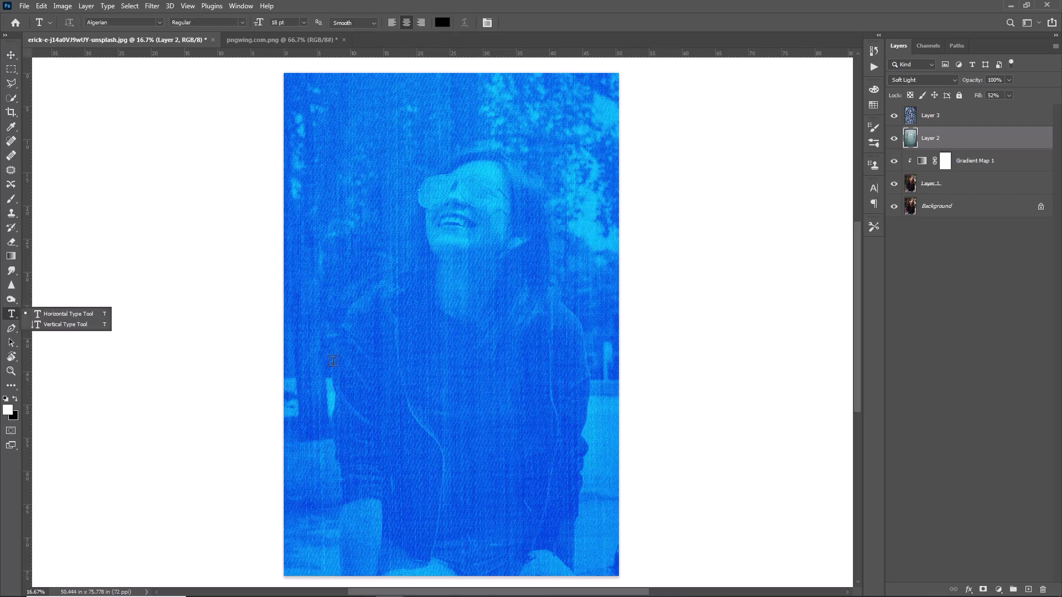
click(66, 313)
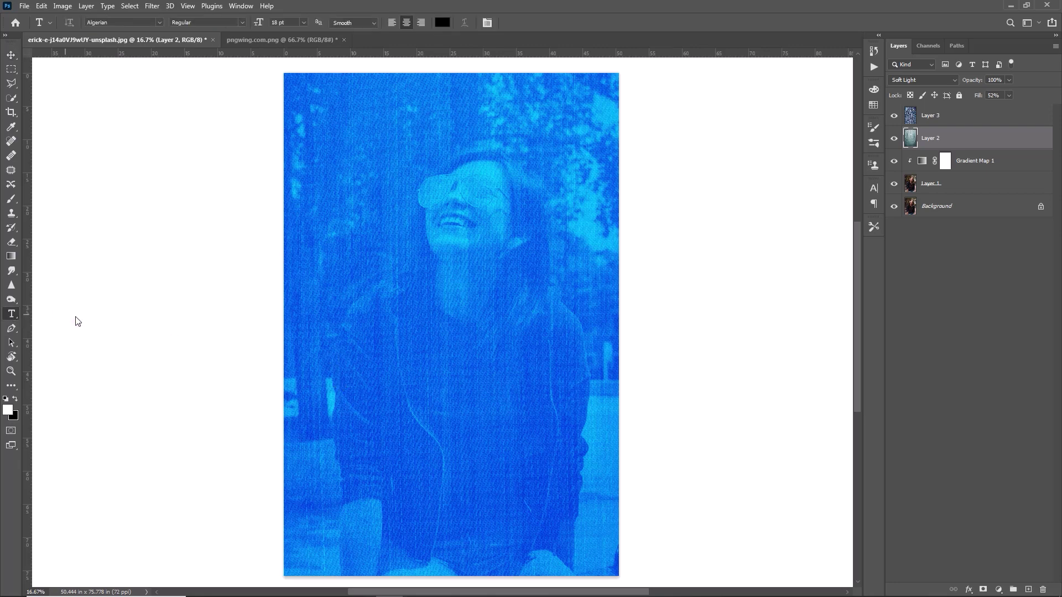
click(341, 366)
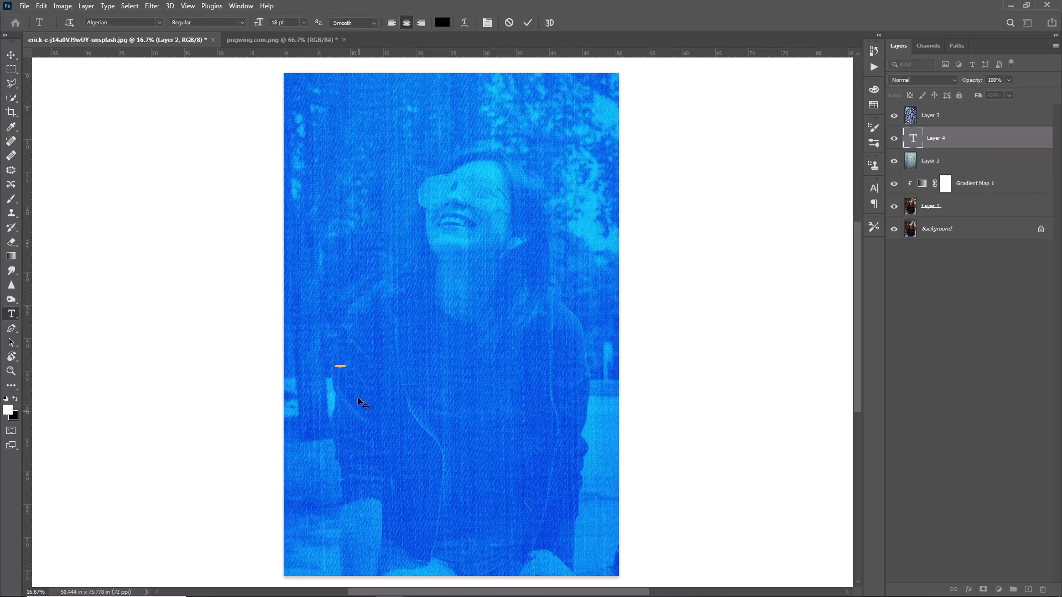
drag(259, 23, 419, 50)
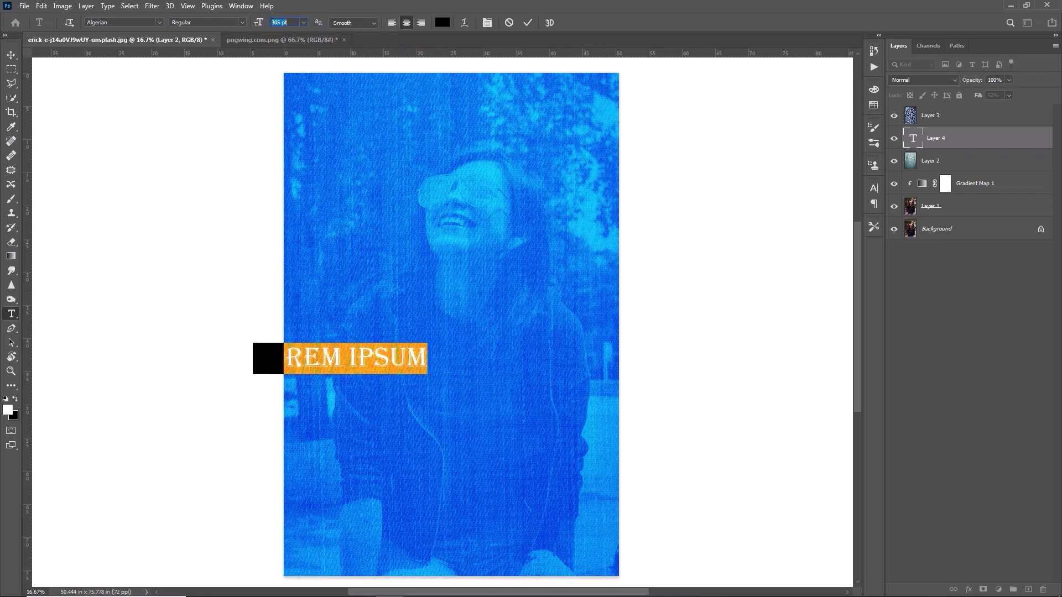
Step: Replace the placeholder text with SMILEY
click(428, 359)
key(BackSpace)
key(BackSpace)
key(BackSpace)
key(BackSpace)
key(BackSpace)
key(BackSpace)
key(BackSpace)
key(BackSpace)
key(BackSpace)
key(BackSpace)
key(BackSpace)
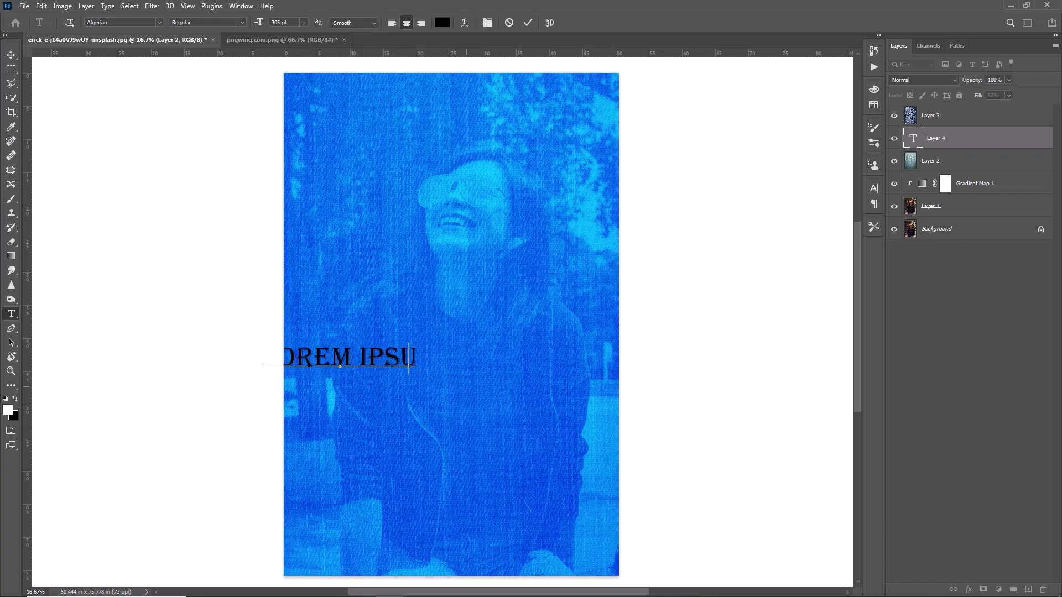
text(SMILEY)
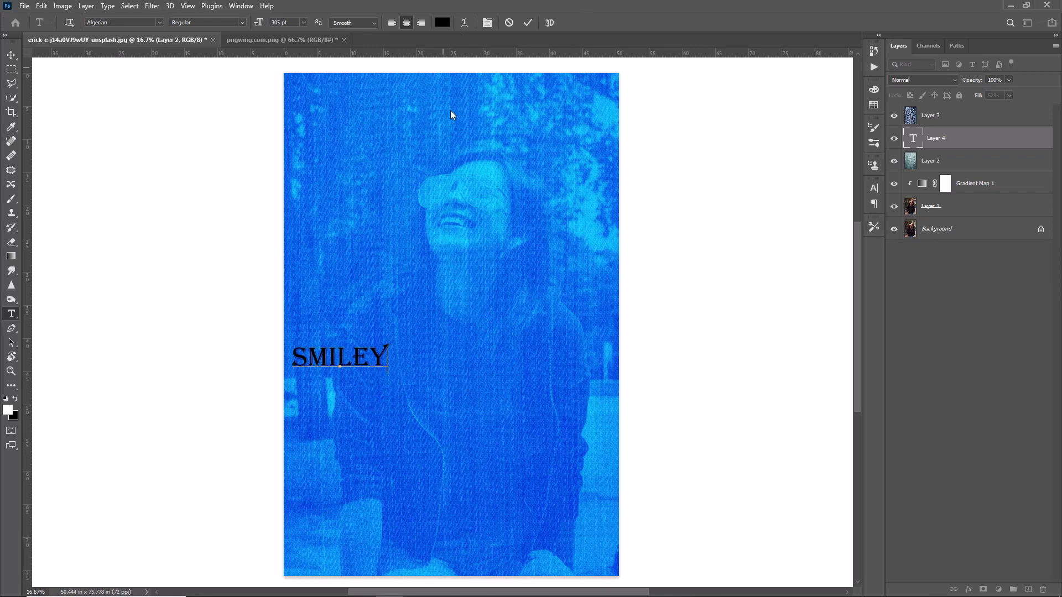
Step: Set the SMILEY text in the Stencil font at 935 pt and commit the edit
drag(395, 359, 291, 357)
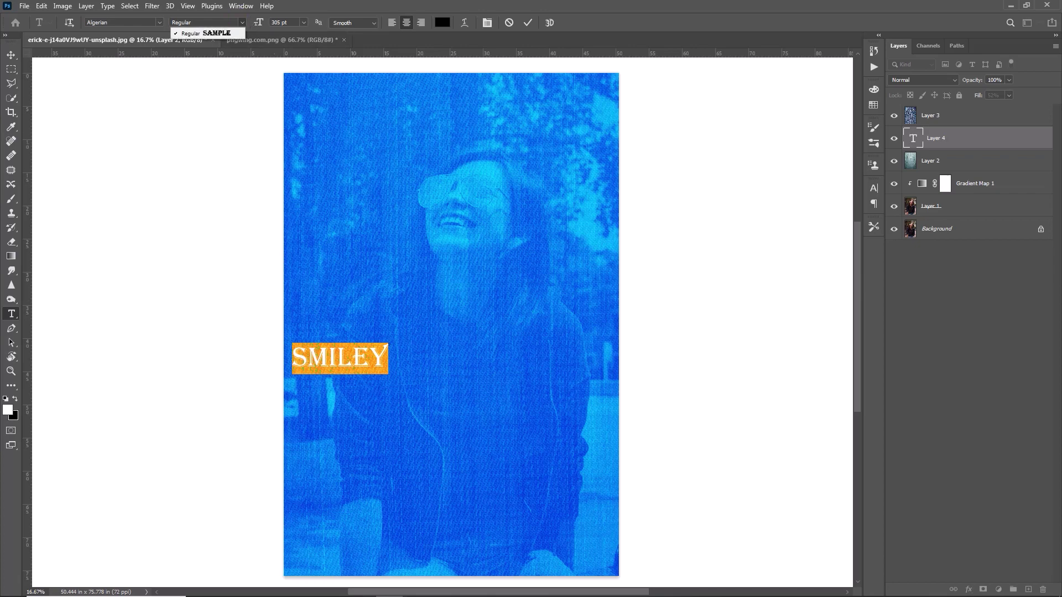
click(160, 22)
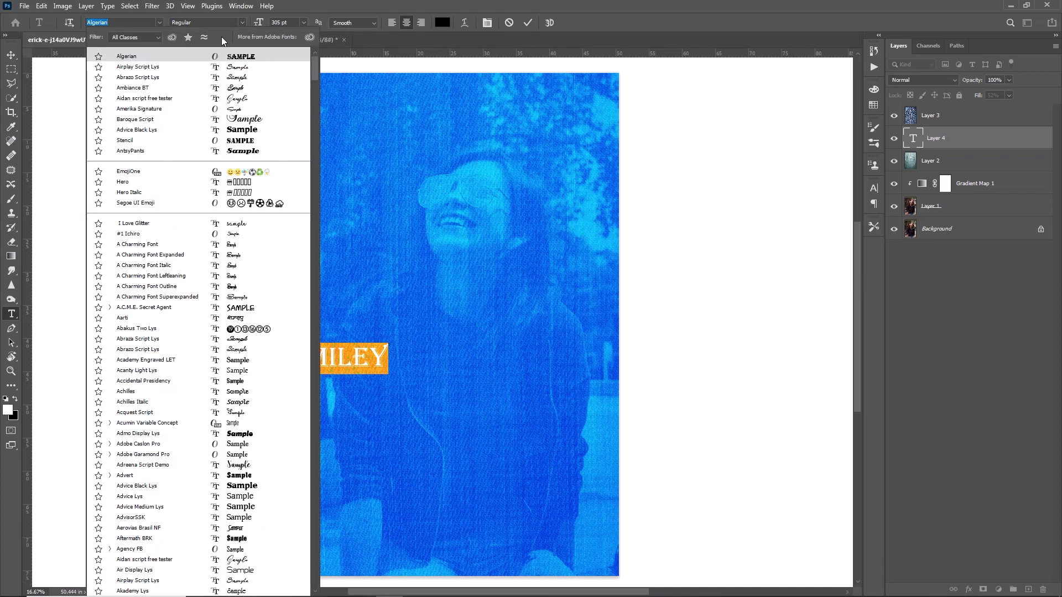
click(239, 142)
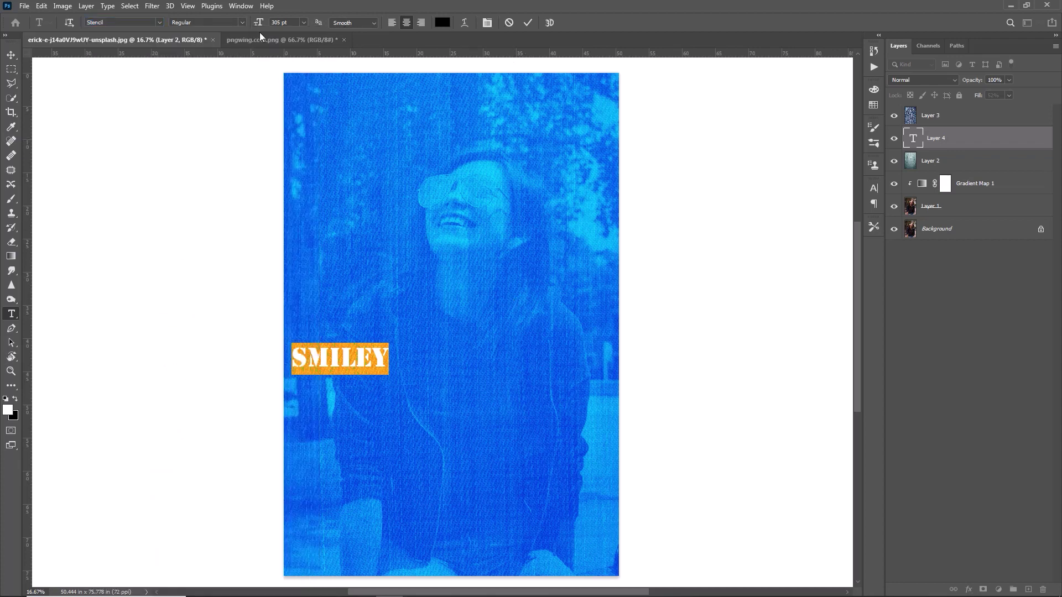
drag(258, 24, 606, 78)
key(Return)
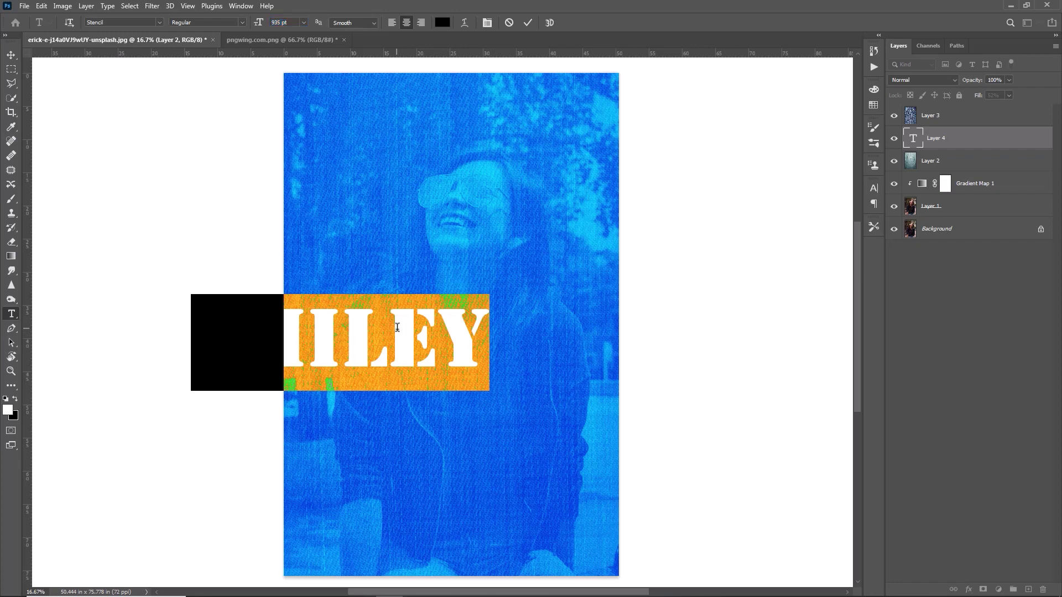
click(527, 22)
Step: Move the SMILEY text so it is centred across the woman's lower torso, fully inside the poster
key(ctrl+t)
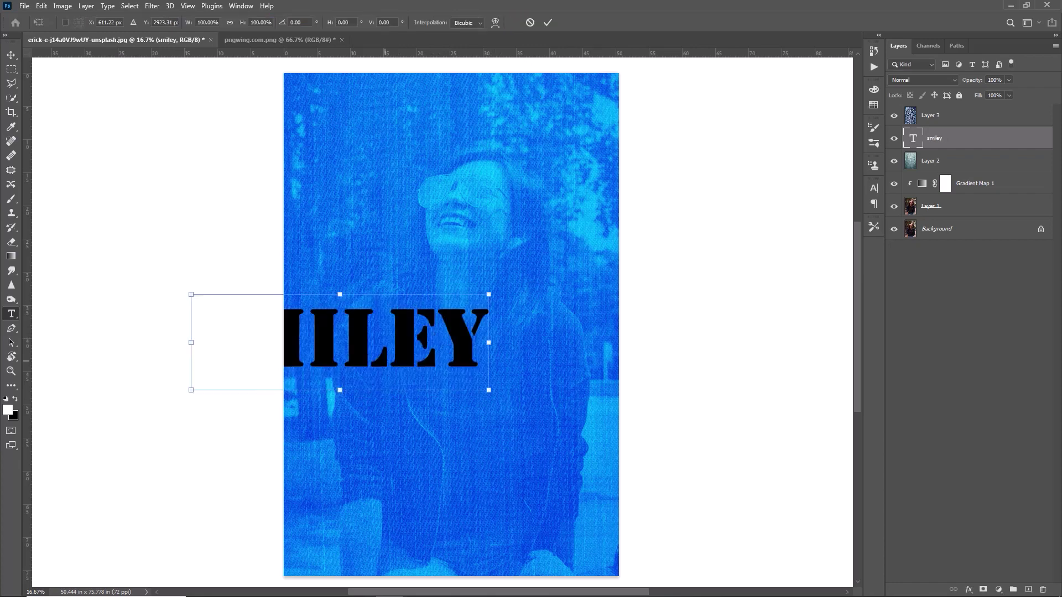
drag(366, 363, 478, 421)
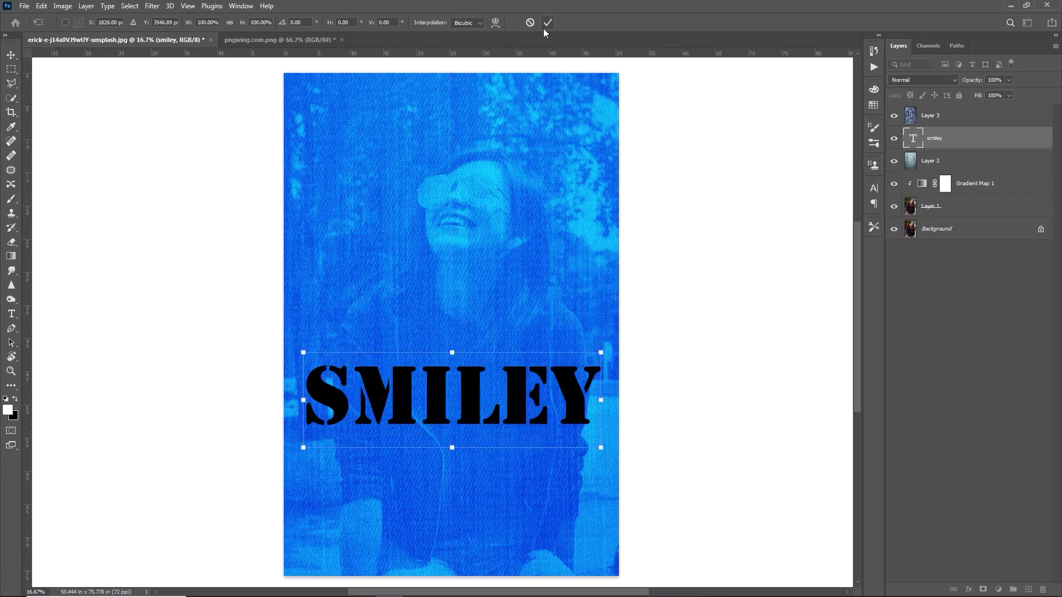
click(547, 23)
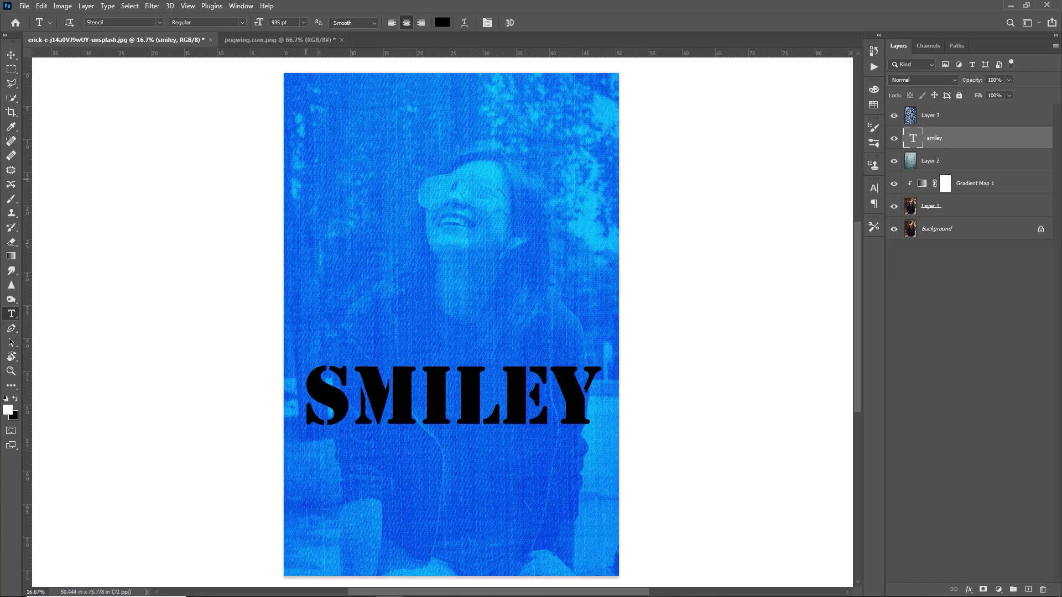
Step: Change the SMILEY text colour to off-white f7f2f2
click(443, 22)
click(691, 216)
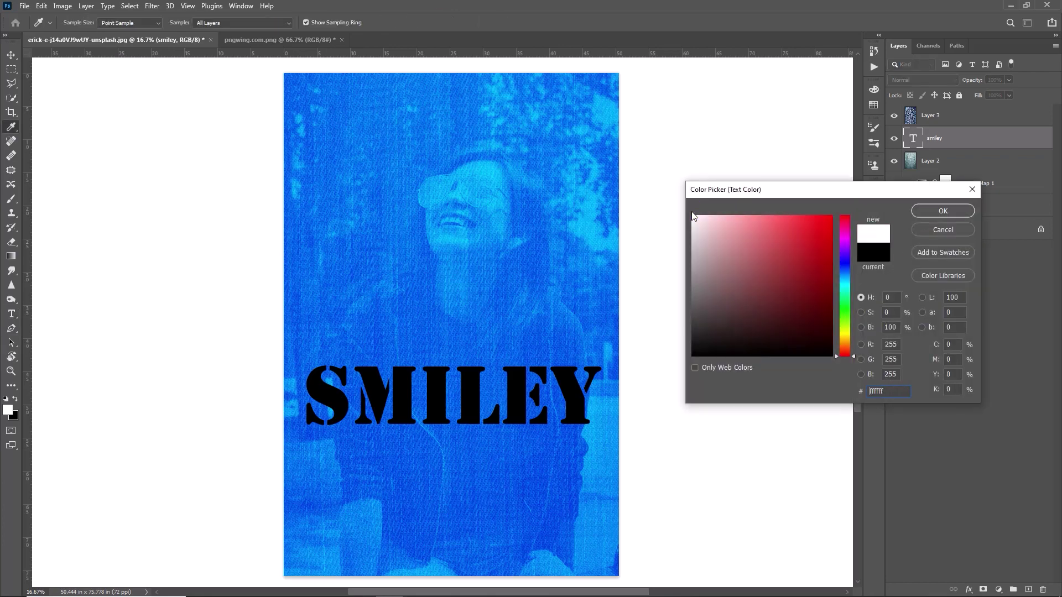
click(693, 219)
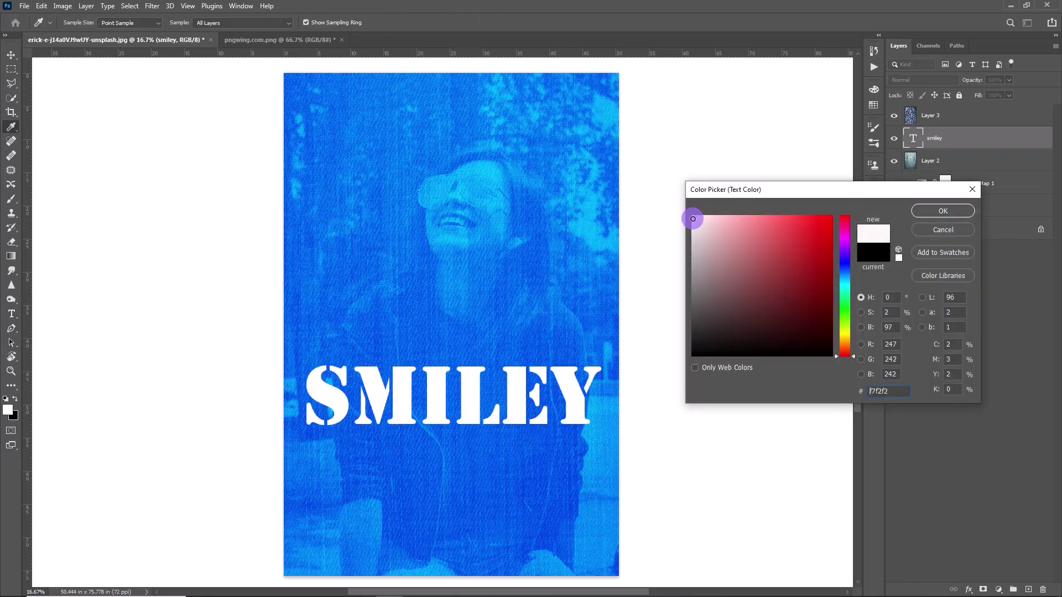
click(929, 210)
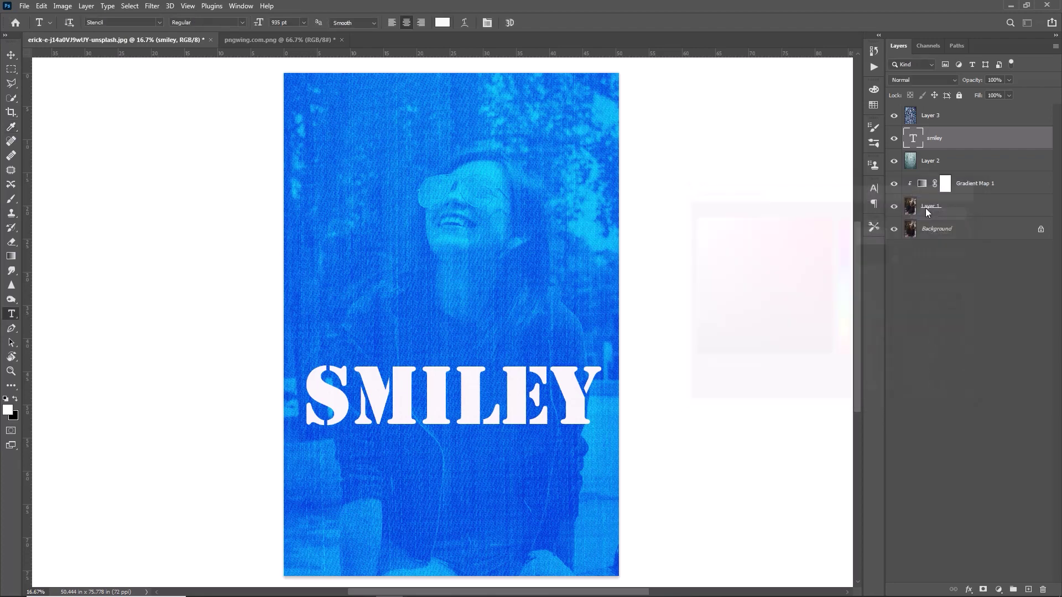
Step: Duplicate the SMILEY text layer and place the copy directly below the original line
key(ctrl+j)
key(ctrl+t)
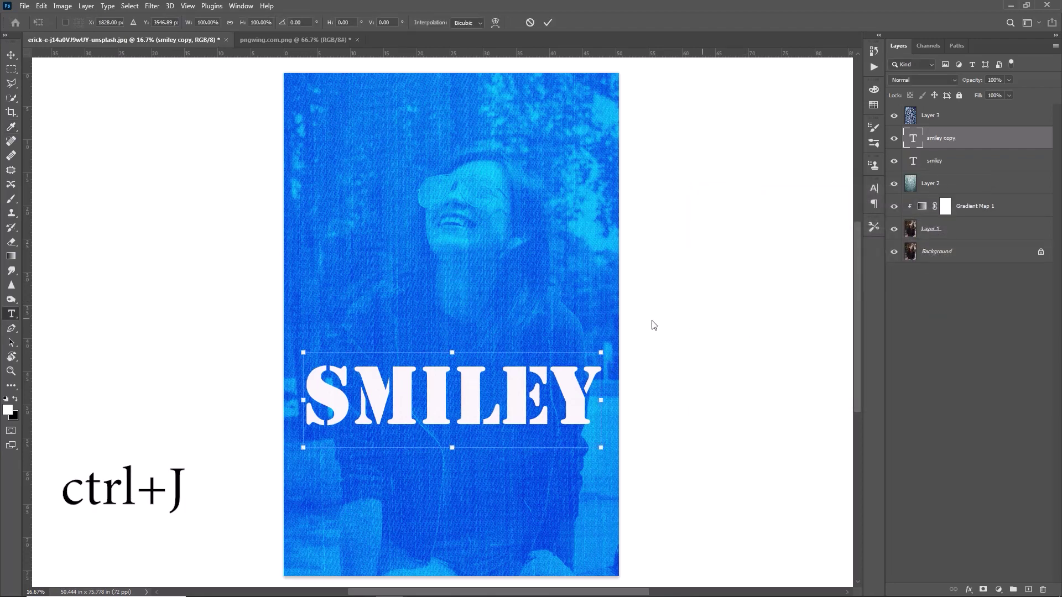
drag(486, 405, 489, 489)
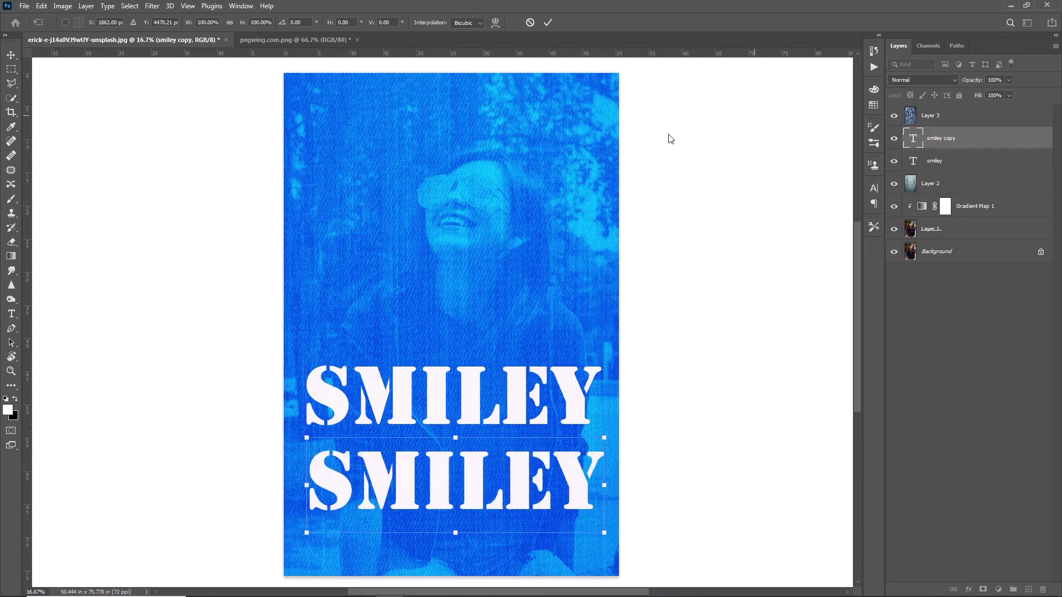
key(Return)
Step: Replace the wording of the lower SMILEY copy with GIRL
click(591, 481)
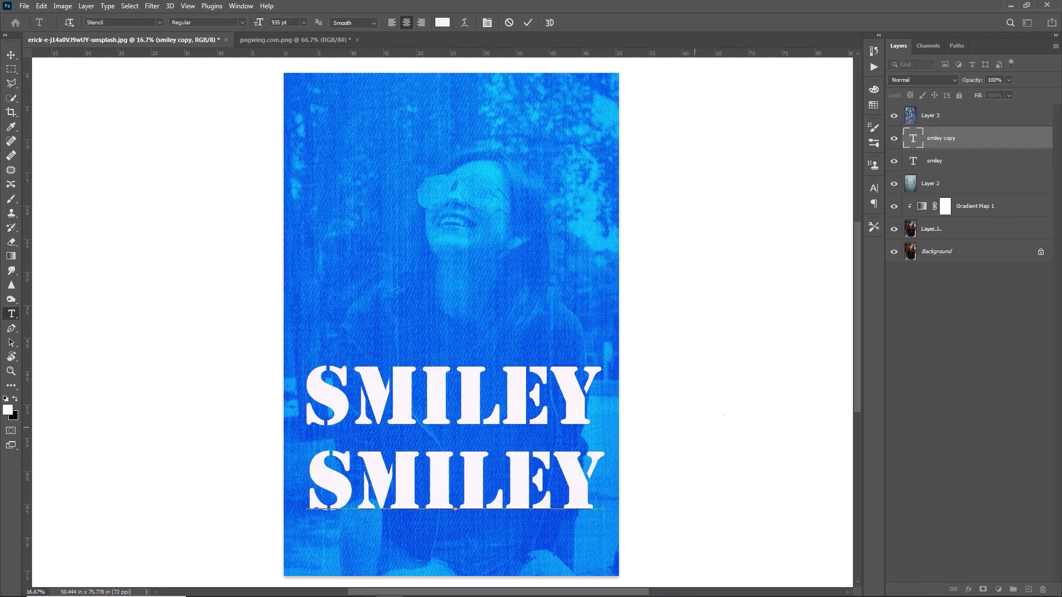
key(BackSpace)
key(BackSpace)
key(BackSpace)
key(BackSpace)
key(BackSpace)
key(BackSpace)
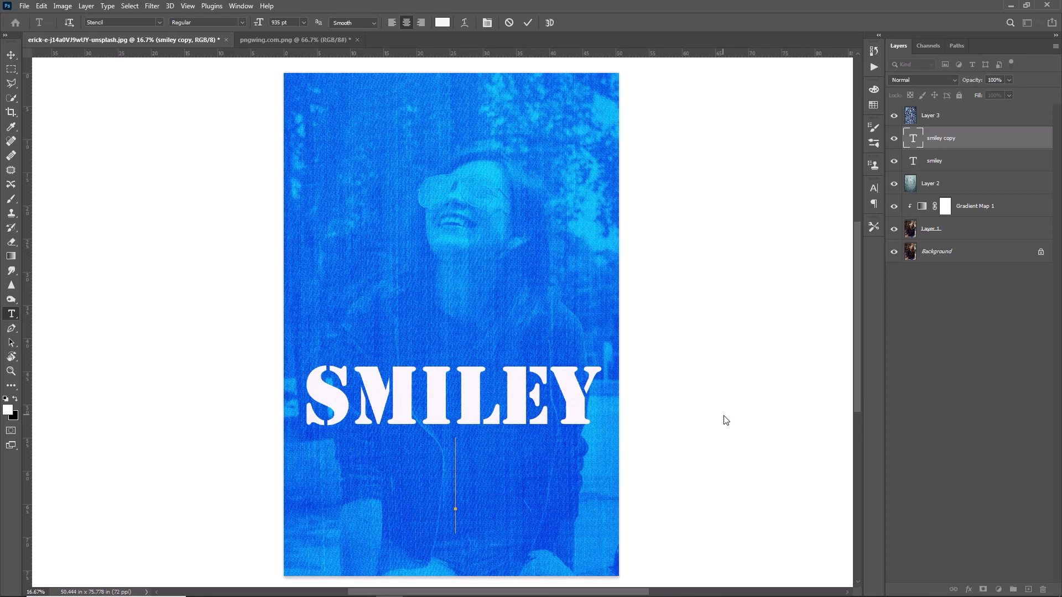
text(GIRL)
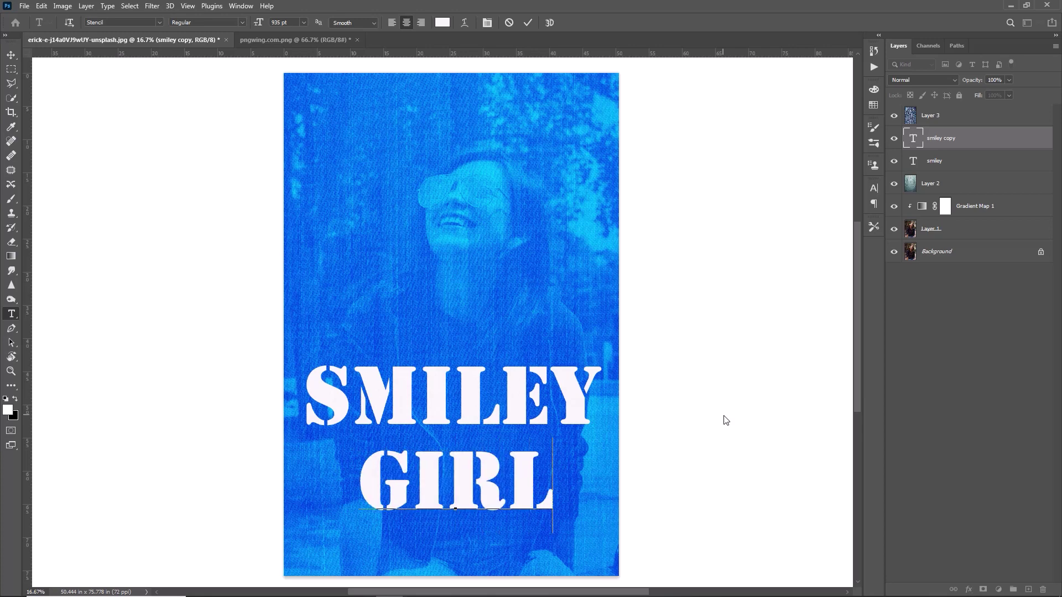
Step: Change the font of the GIRL text to Armalite Rifle
drag(552, 487, 355, 474)
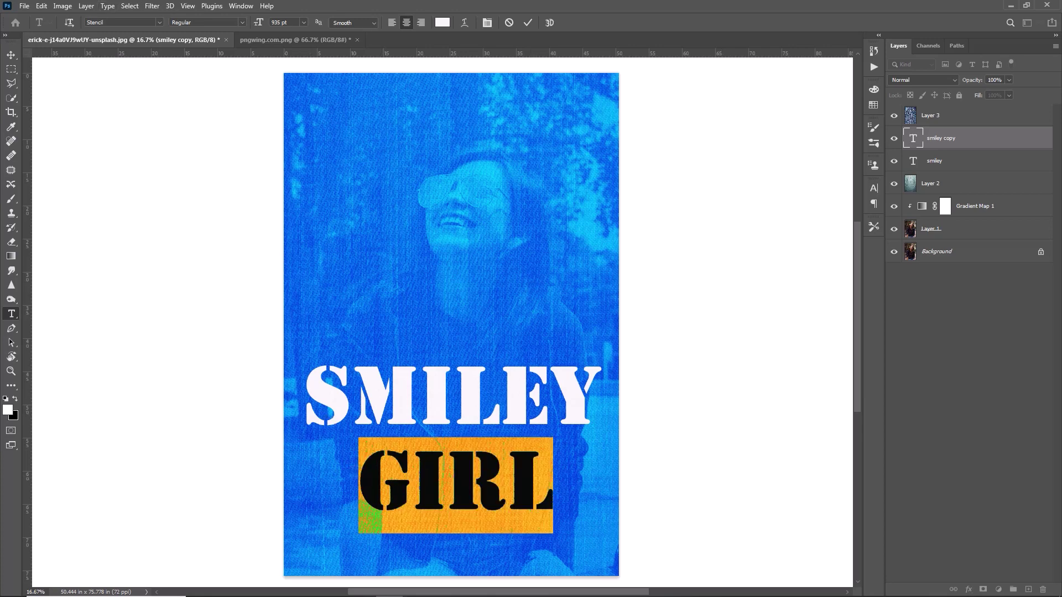
click(158, 23)
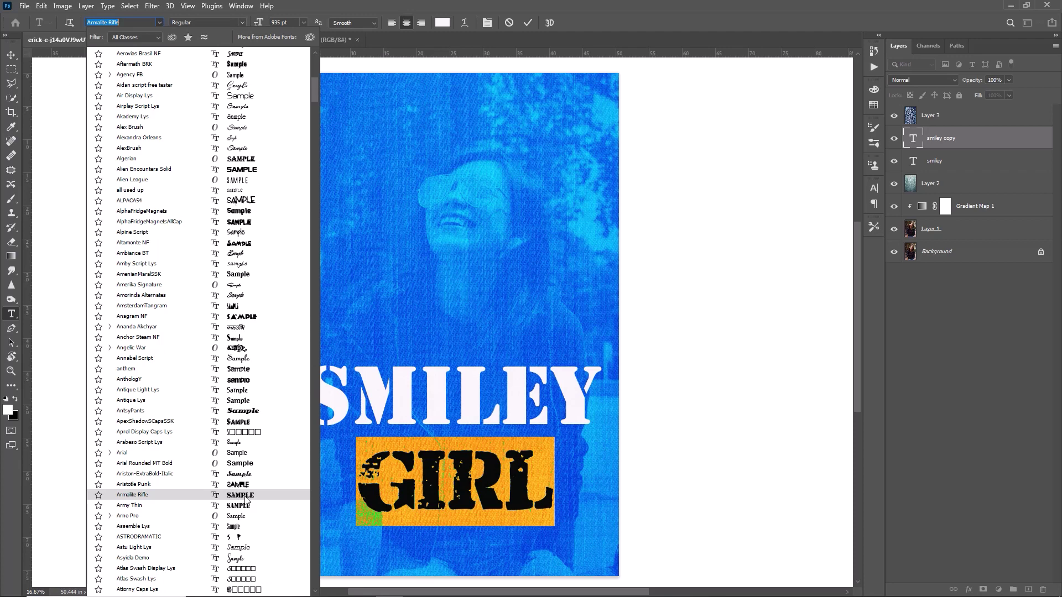
click(246, 500)
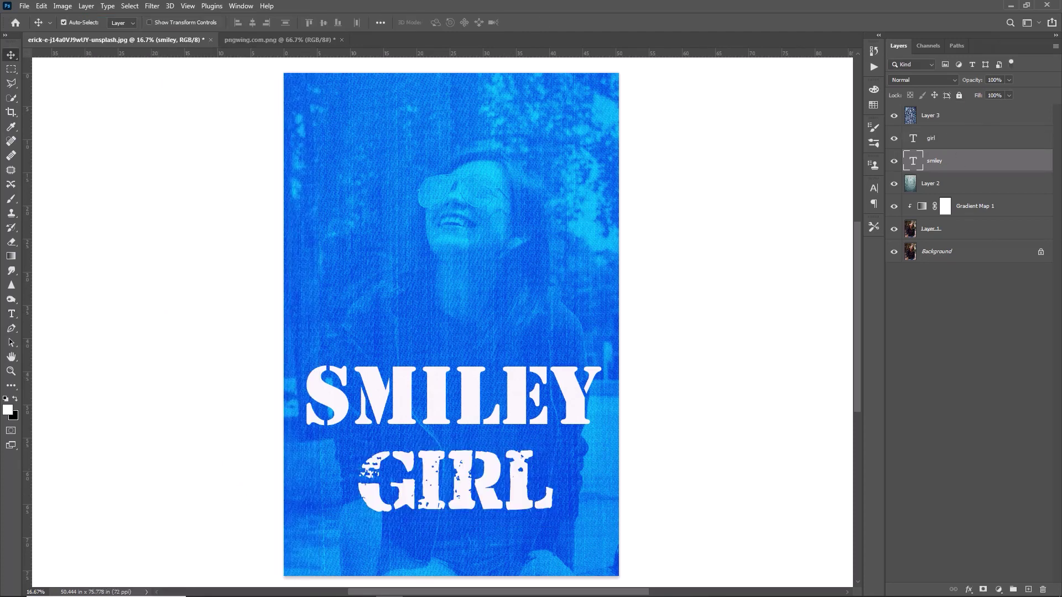
Step: Set the fill of the SMILEY text layer to 0%
click(977, 96)
text(0)
key(Return)
Step: Add a white outside stroke to the SMILEY layer, 11 px wide at full opacity
double_click(1015, 159)
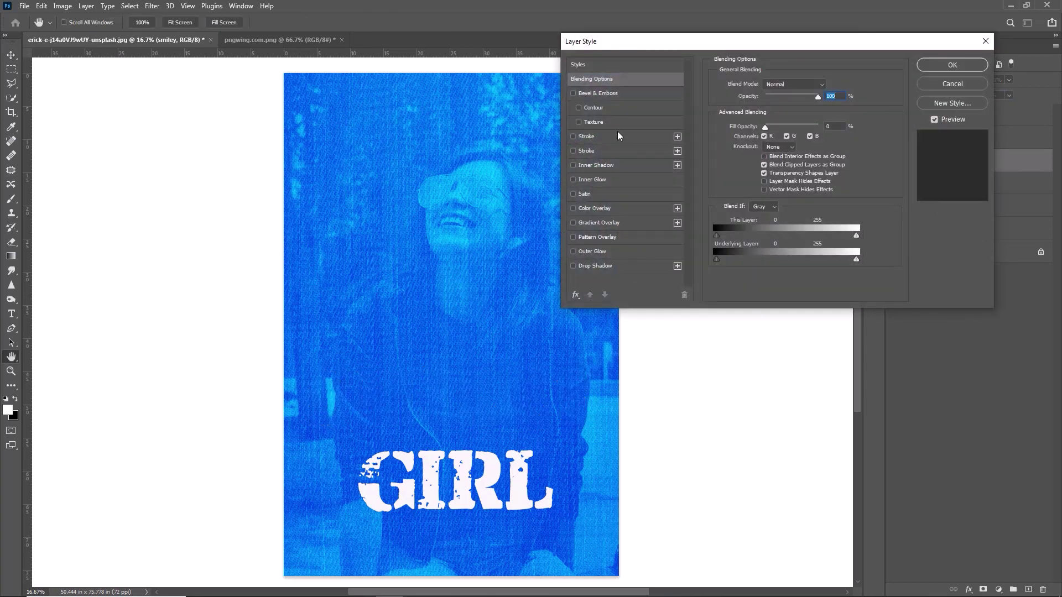
click(618, 136)
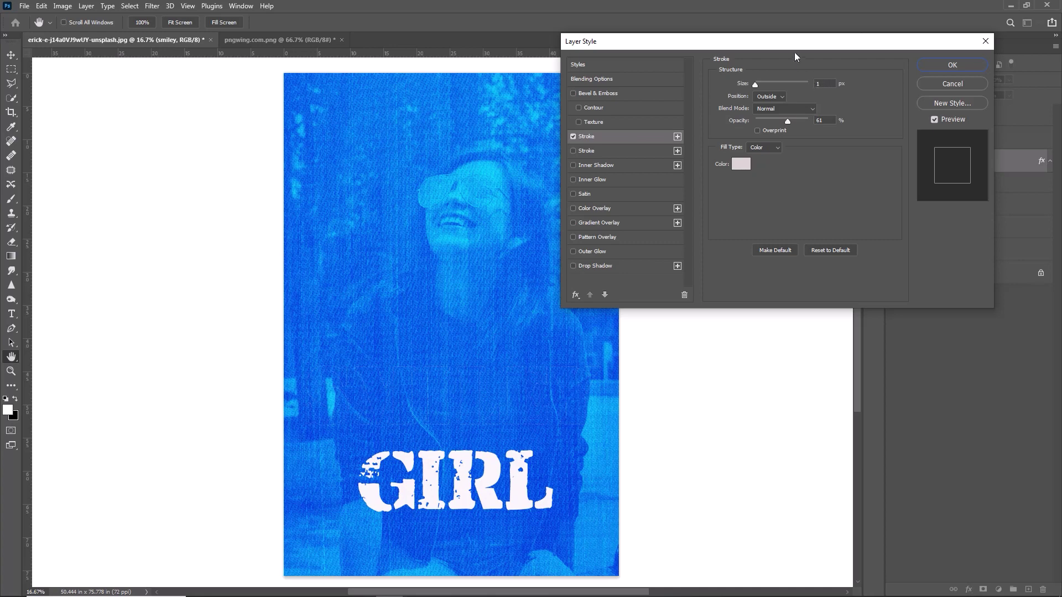
click(746, 167)
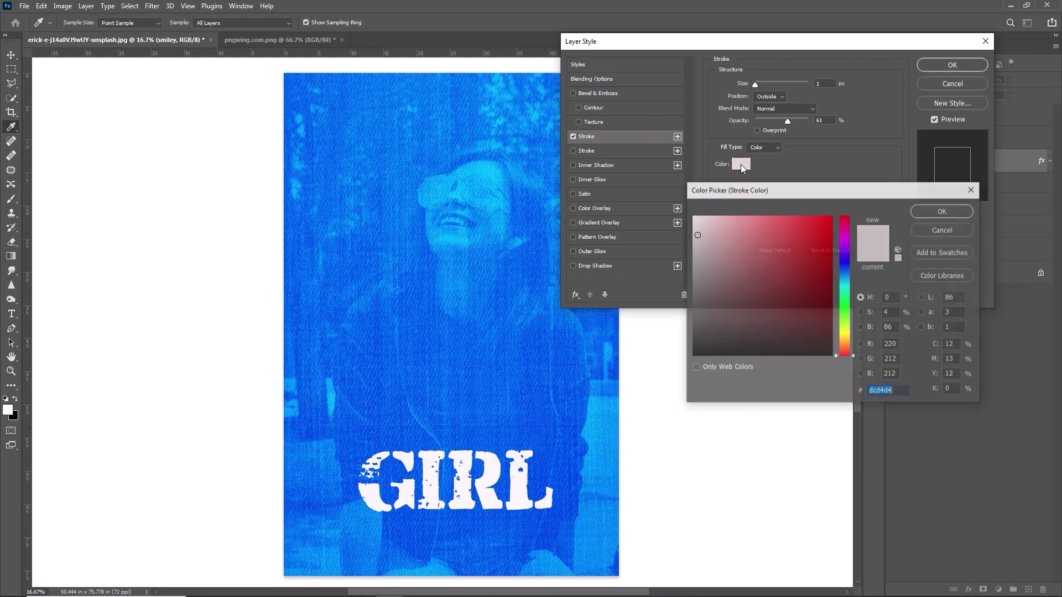
drag(739, 226, 688, 206)
click(943, 210)
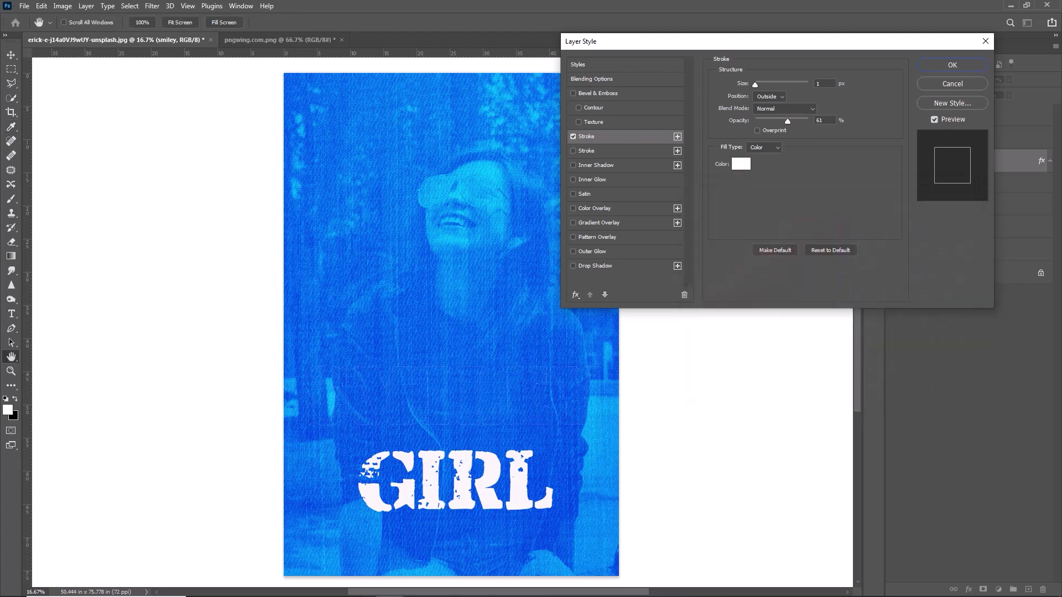
drag(770, 85, 762, 85)
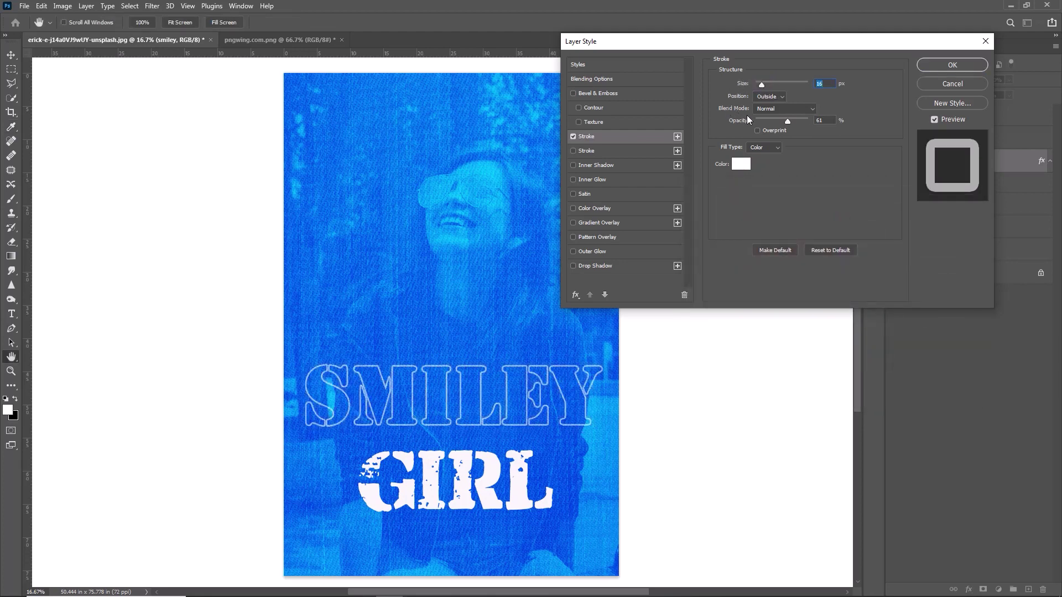
drag(762, 84, 761, 82)
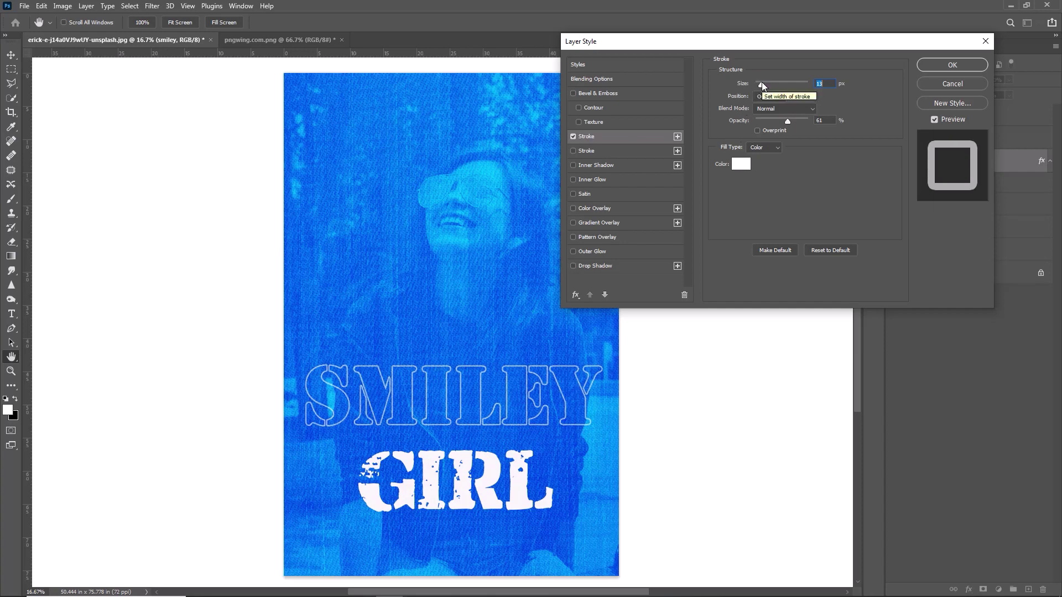
drag(787, 121, 810, 123)
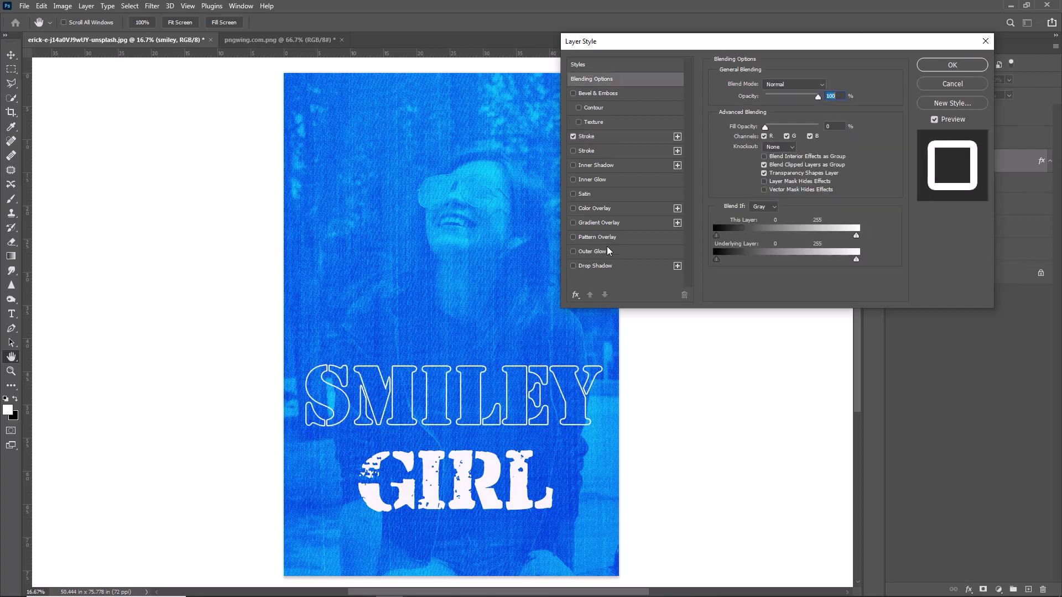
Step: Add an outer glow to the SMILEY layer in cyan 00d2ff with 76% opacity, 47% spread and 54 px size
click(618, 252)
click(742, 123)
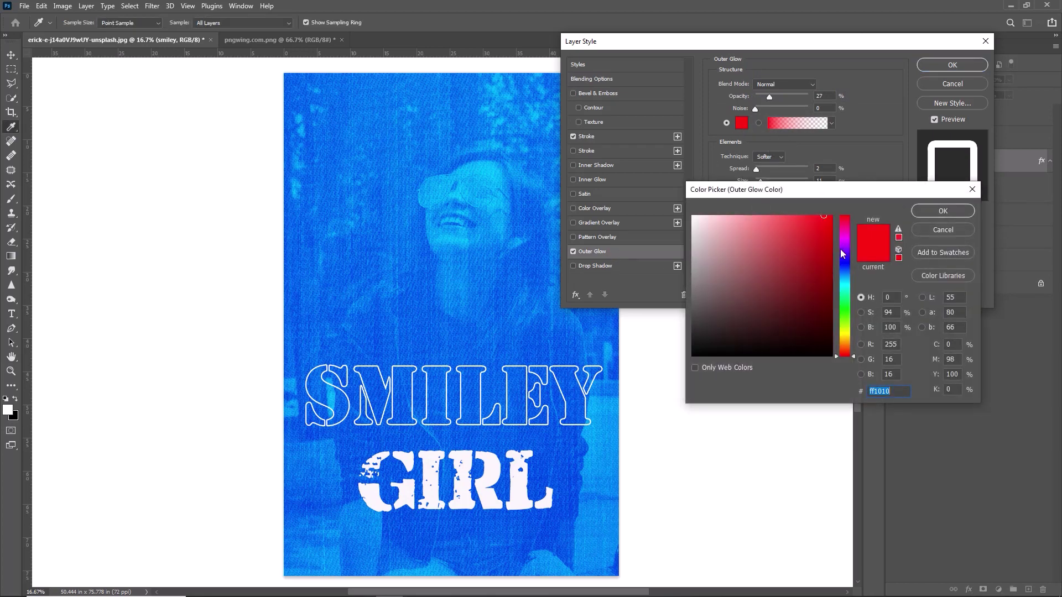
click(846, 283)
drag(809, 234, 851, 199)
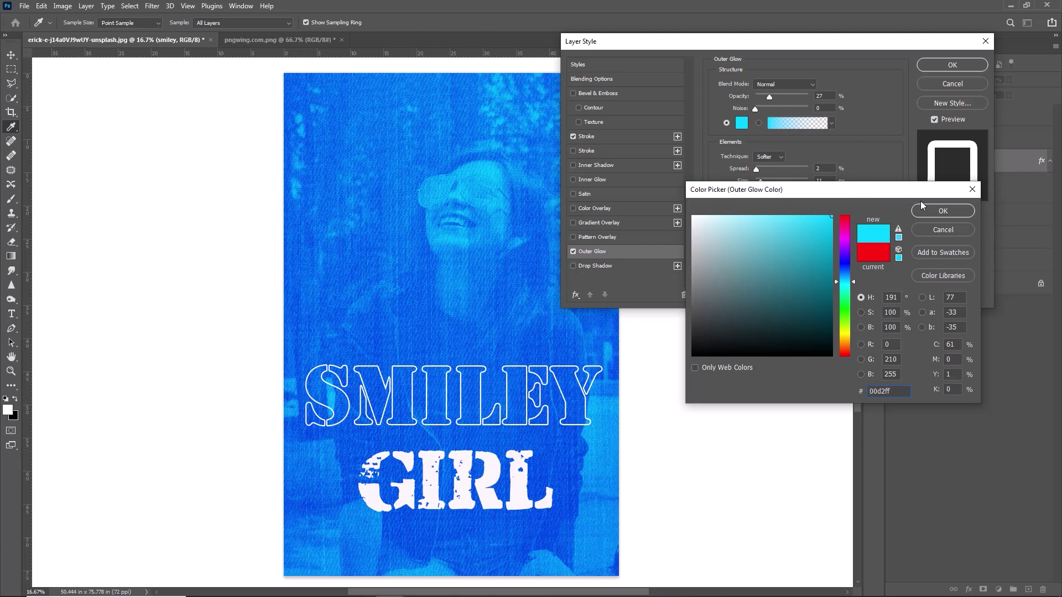
click(934, 212)
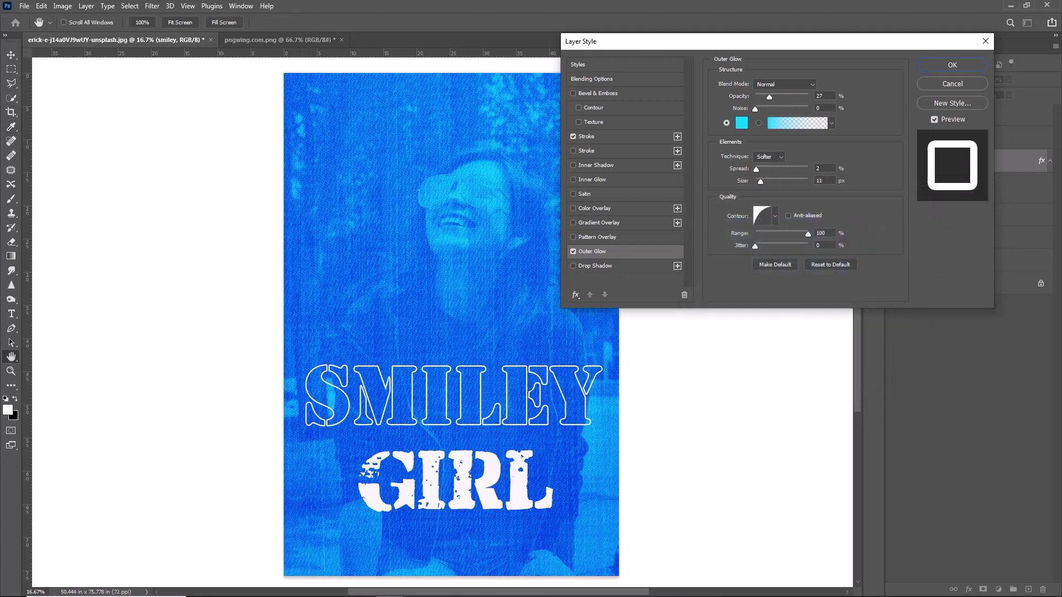
drag(769, 98, 795, 97)
mouse_move(757, 169)
mouse_down()
mouse_move(782, 169)
mouse_move(765, 182)
mouse_move(792, 183)
mouse_move(769, 182)
mouse_up()
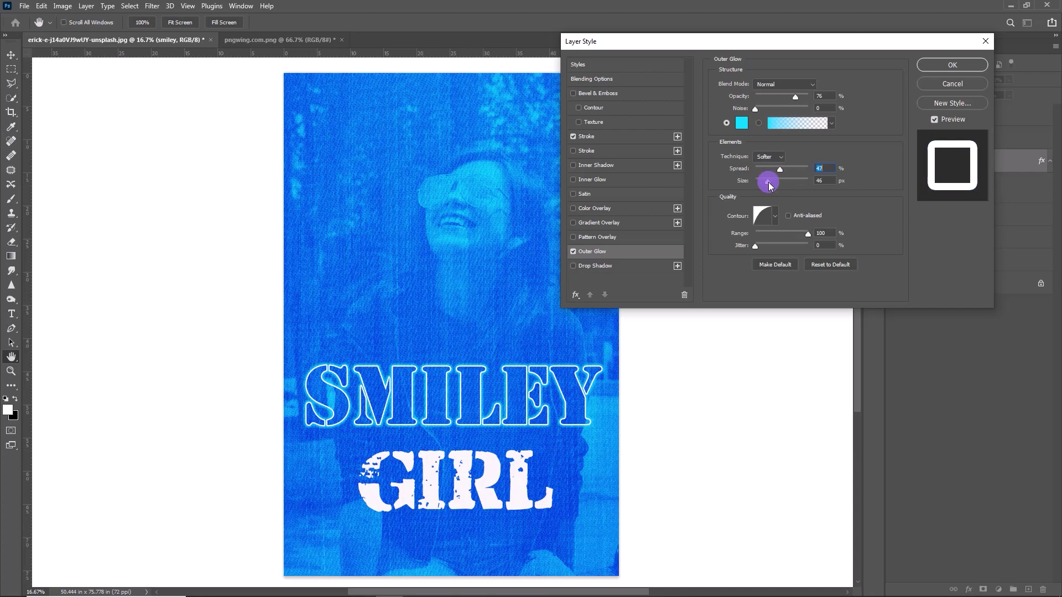
drag(769, 183, 771, 183)
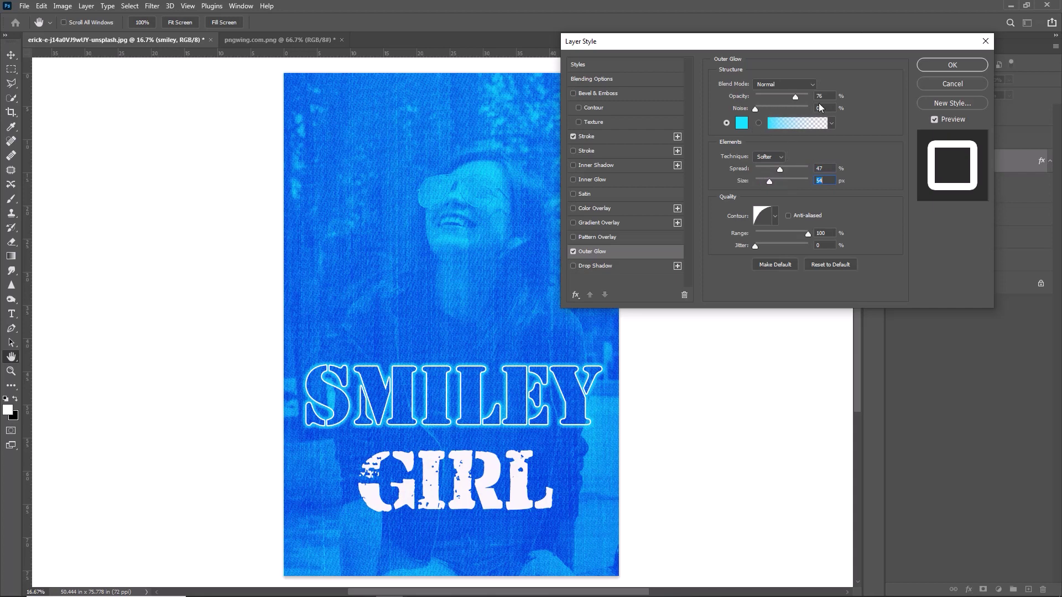
Step: Add an inner shadow to the SMILEY layer in cyan 00fcff with 45% opacity, 55% choke and 49 px size, and apply the layer style
click(594, 164)
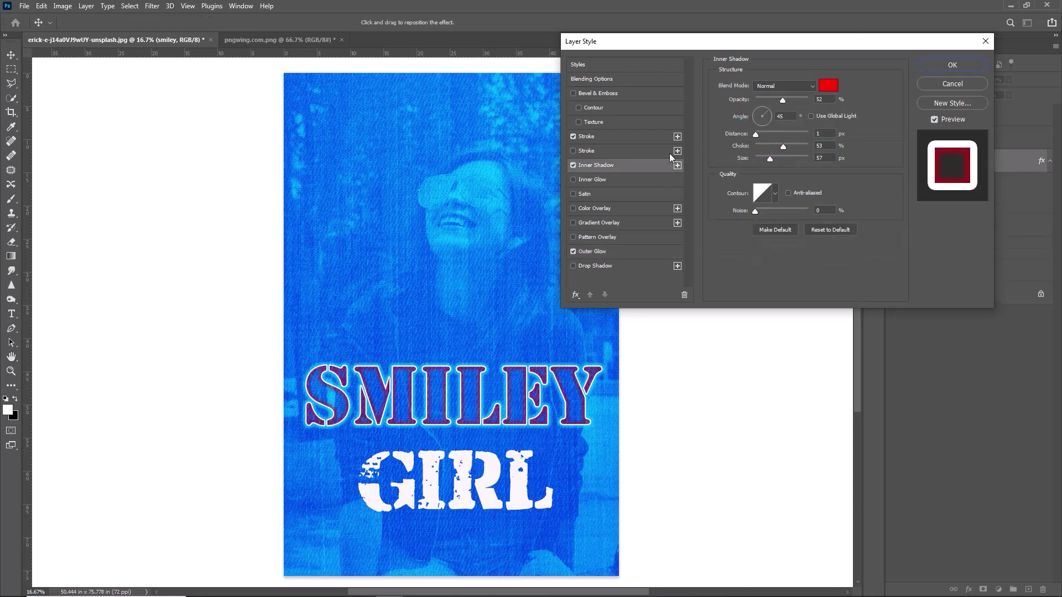
click(825, 87)
text(00fcff)
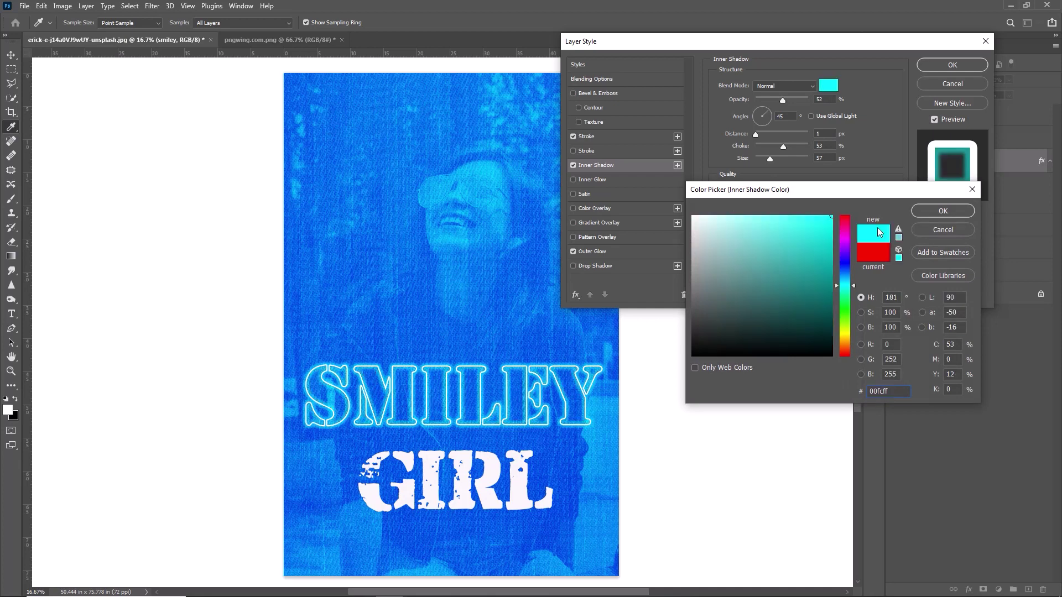
key(Return)
mouse_move(780, 150)
mouse_down()
mouse_move(787, 160)
mouse_move(768, 162)
mouse_up()
drag(784, 102, 780, 113)
click(940, 65)
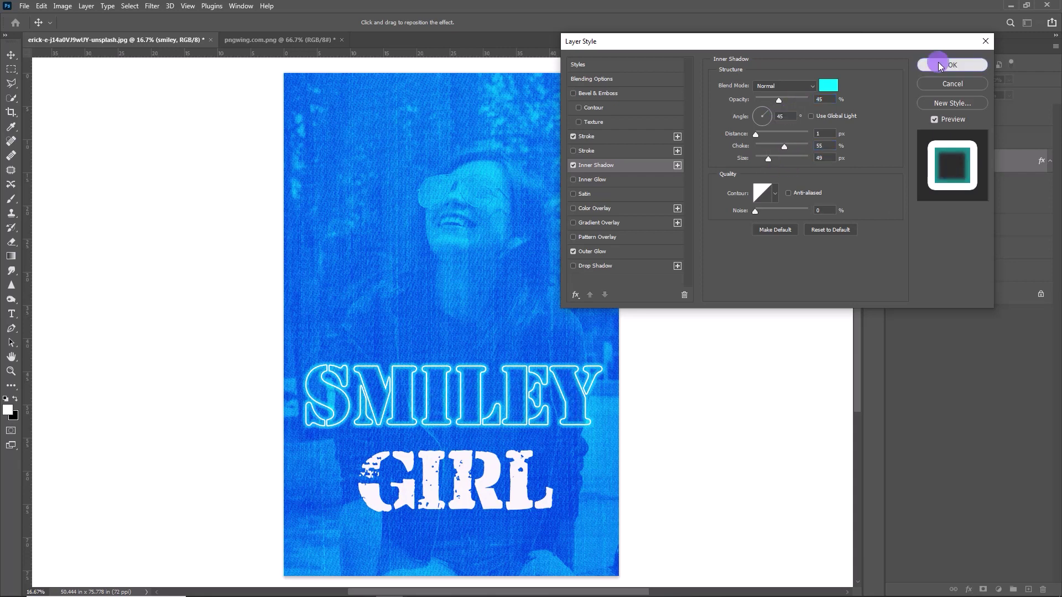
Step: Add a cyan outer glow to the GIRL layer with 70% opacity, 60% spread and 29 px size
click(996, 146)
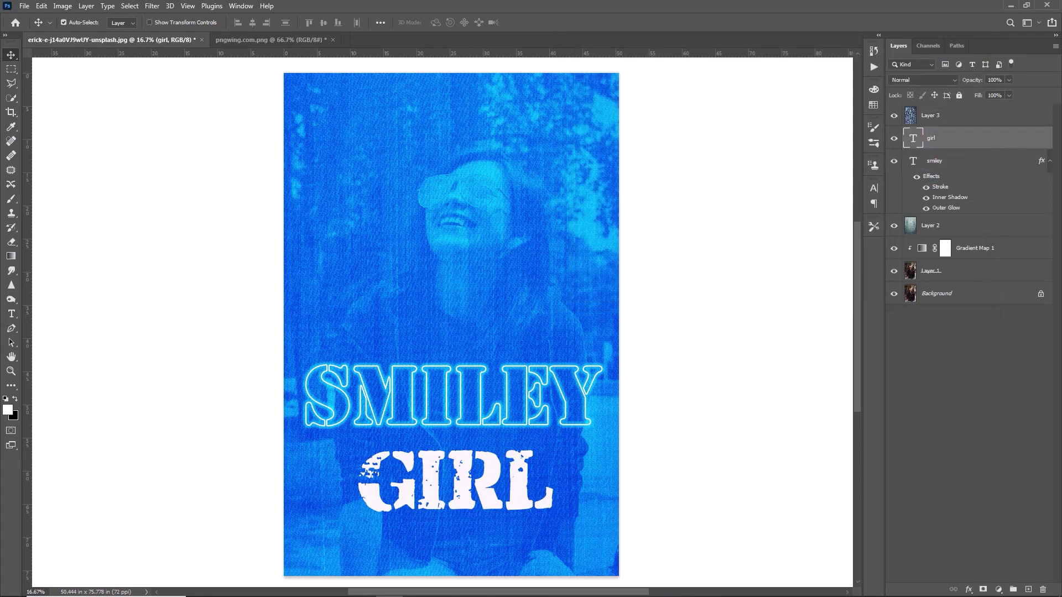
double_click(1014, 142)
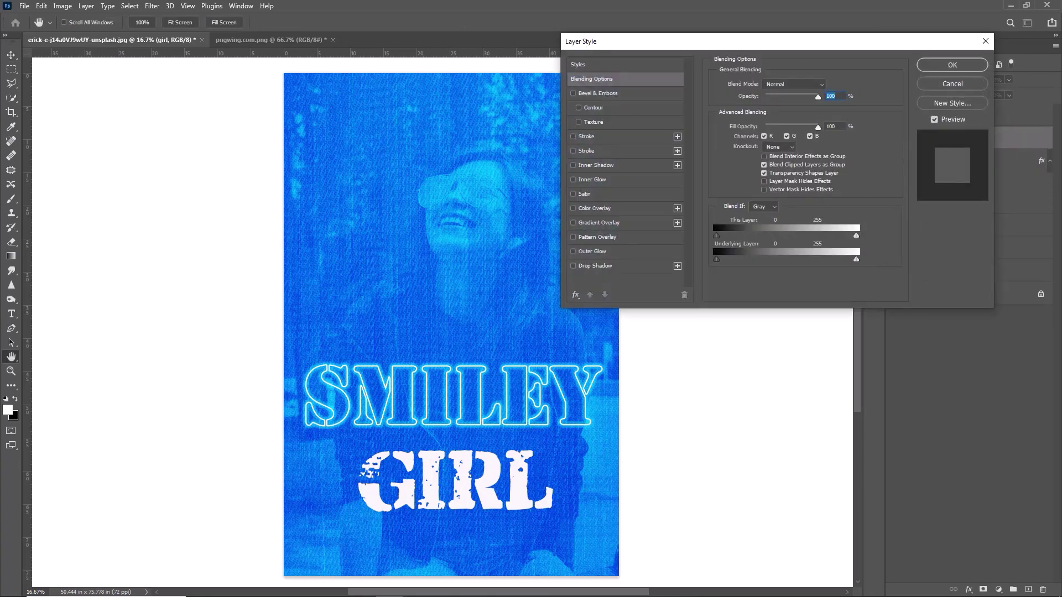
click(605, 251)
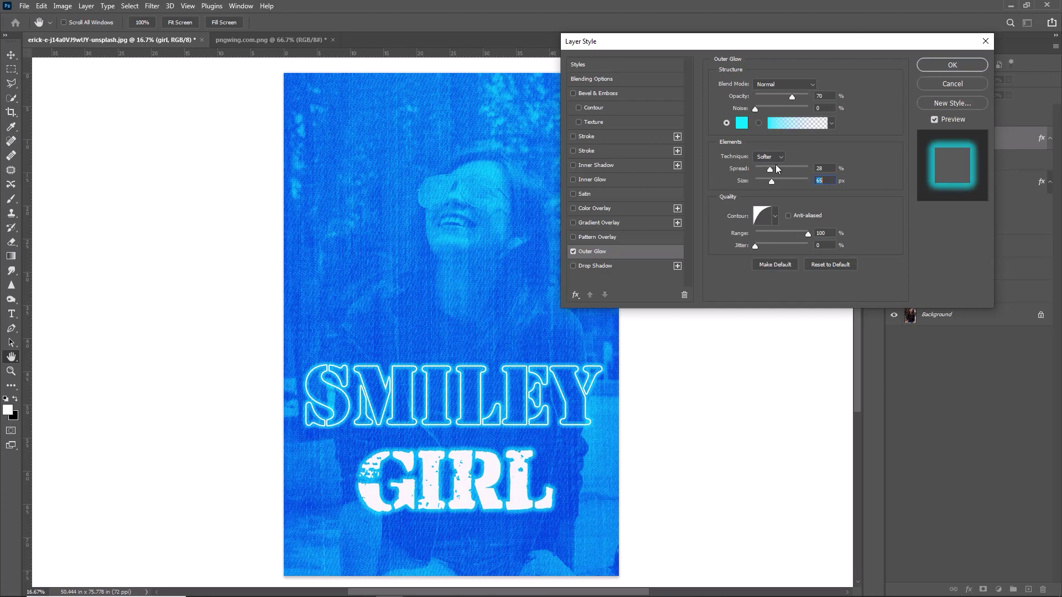
mouse_move(773, 169)
mouse_down()
mouse_move(787, 170)
mouse_move(764, 182)
mouse_up()
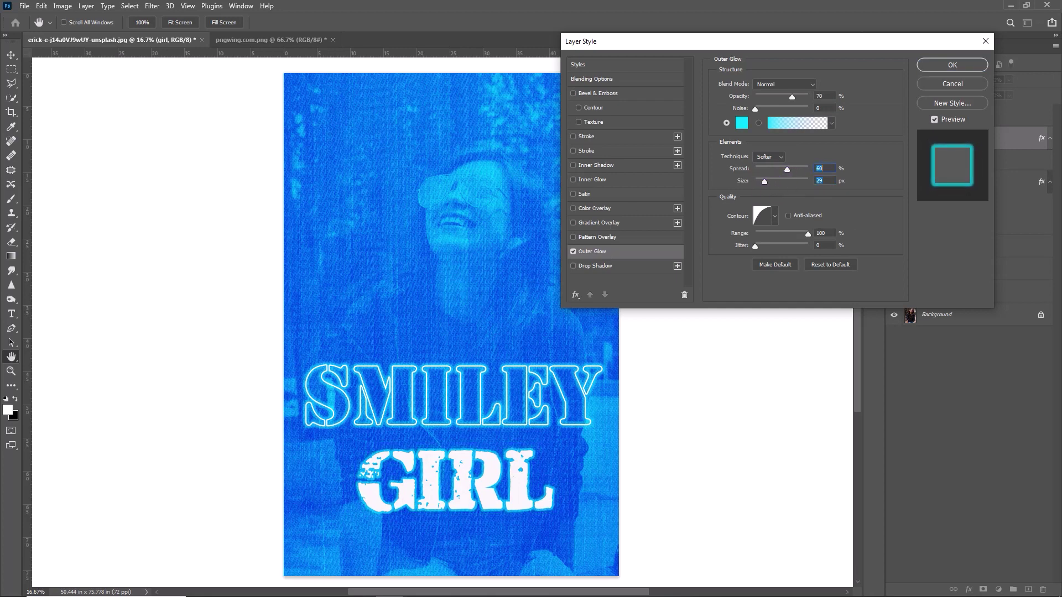
Step: Add a cyan inner shadow to the GIRL layer with reduced opacity, 0% choke and 49 px size, and apply the layer style
click(616, 166)
drag(779, 100, 775, 100)
drag(784, 147, 752, 148)
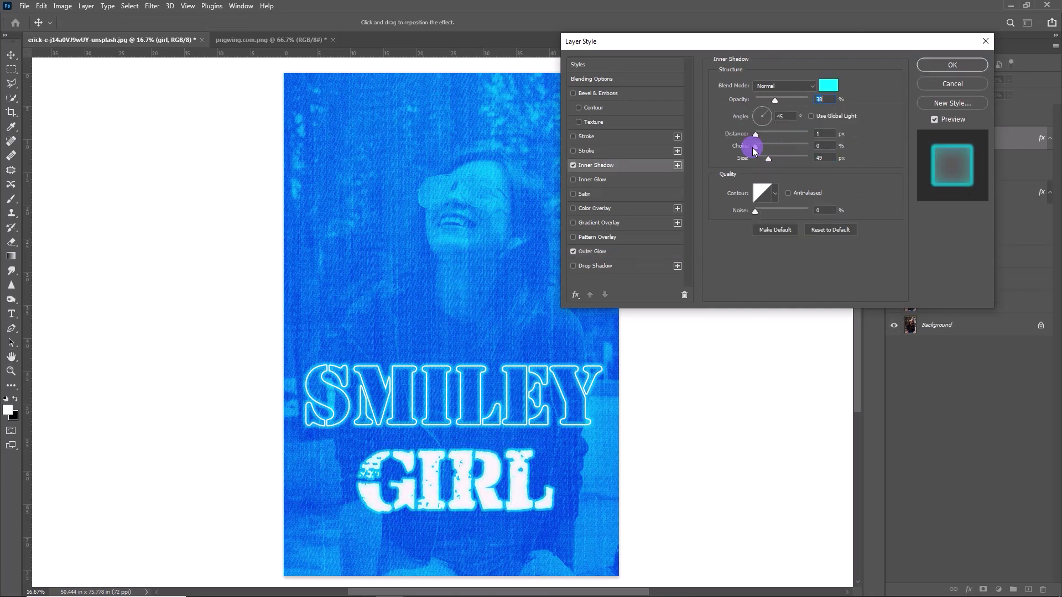
click(953, 66)
Step: Move the neon-outlined SMILEY text straight up to the subject's chest level, leaving a gap above GIRL
click(969, 195)
key(ctrl+t)
drag(470, 404, 471, 360)
click(547, 23)
Step: Place Layer 3 below both text layers in the stack and move the GIRL text up close beneath SMILEY
ctrl+click(467, 473)
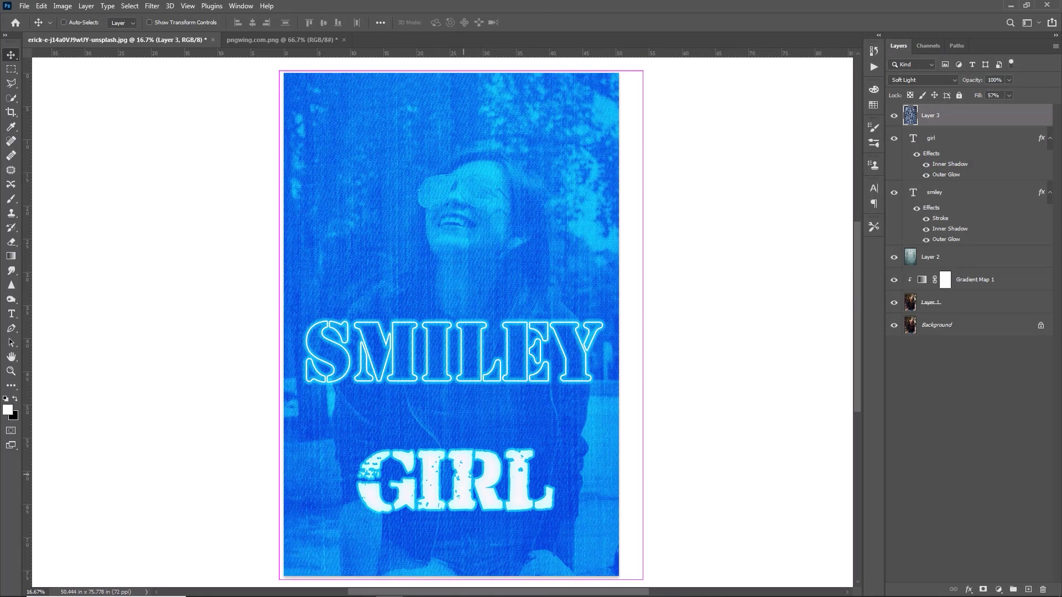
click(934, 138)
drag(933, 116, 940, 243)
drag(464, 474, 462, 425)
Step: Duplicate the SMILEY text layer and position the copy below GIRL as the third line of the title
click(957, 175)
key(ctrl+j)
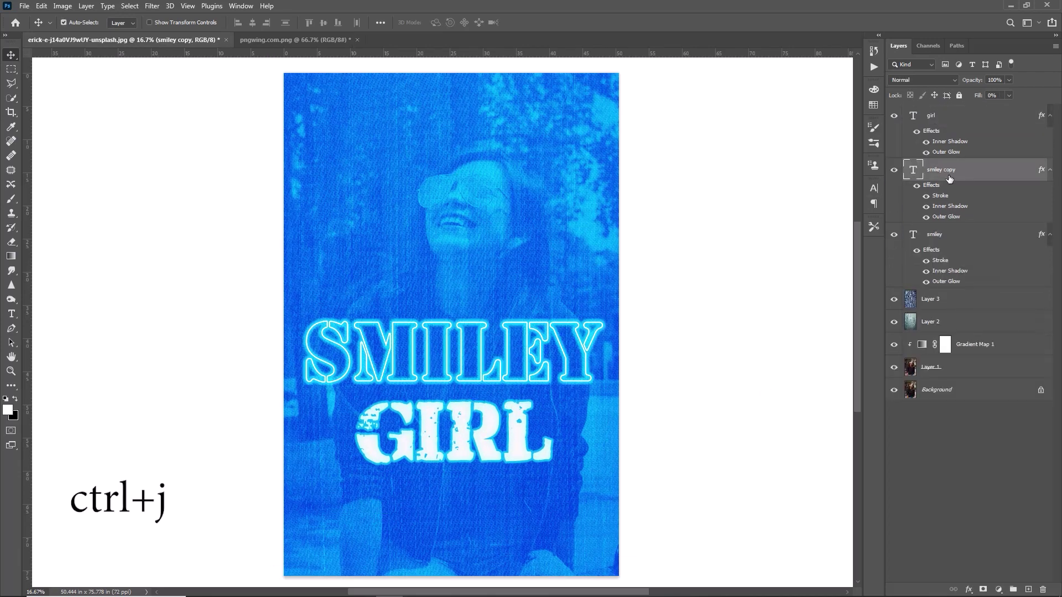
key(ctrl+t)
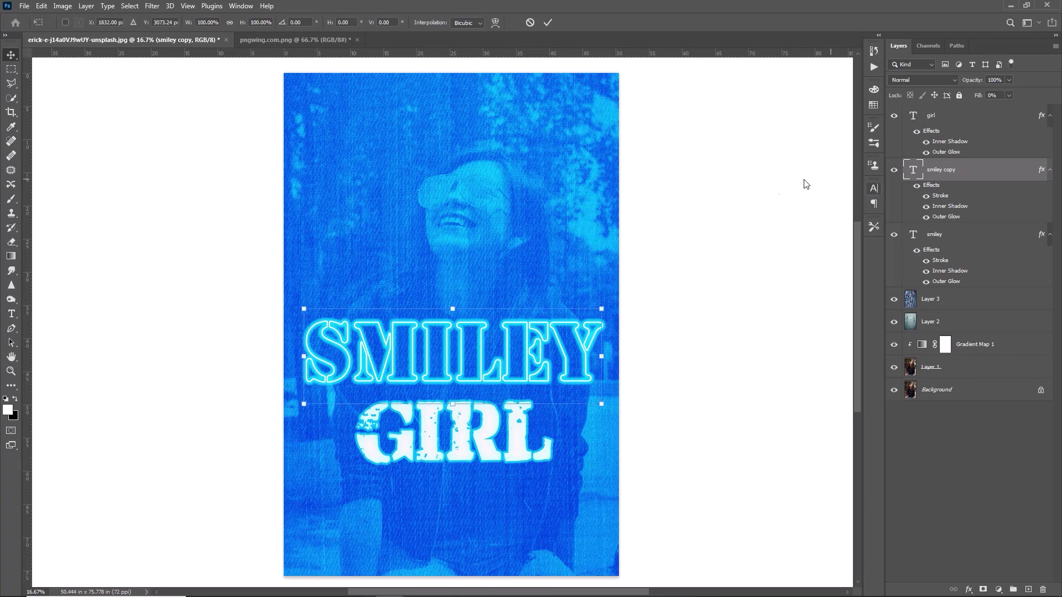
drag(484, 331, 477, 473)
click(547, 23)
Step: Set the SMILEY copy's fill to 100% and turn off its stroke, inner shadow and outer glow
click(982, 99)
drag(982, 99, 1048, 98)
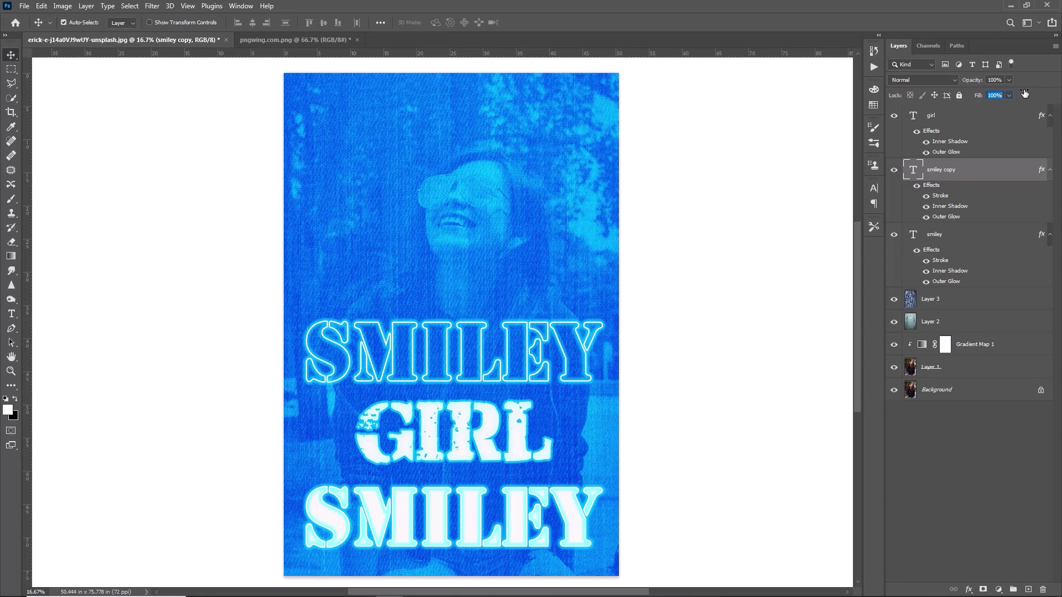
double_click(998, 173)
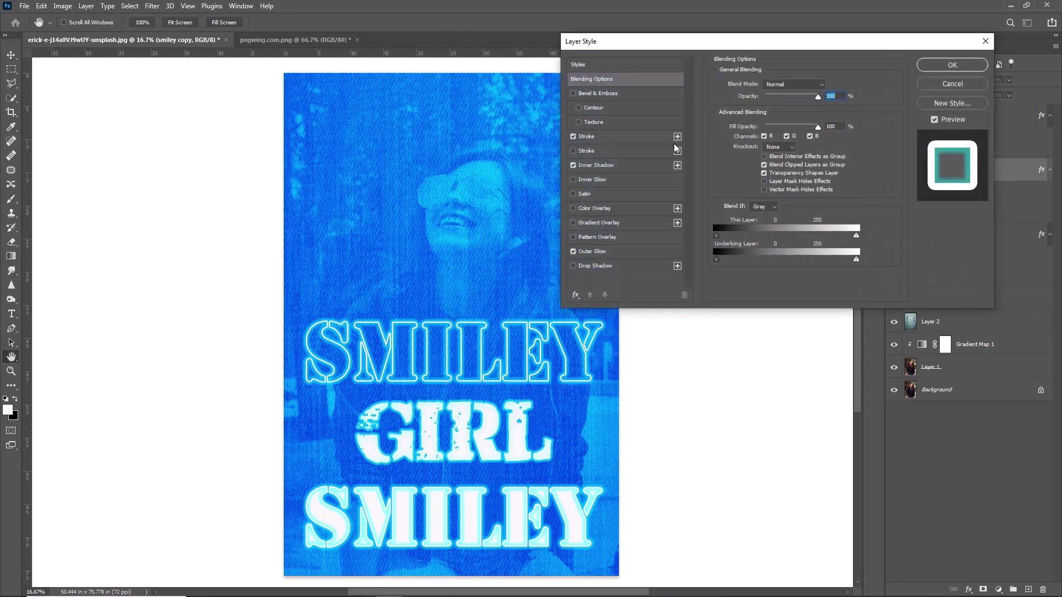
click(573, 137)
click(573, 165)
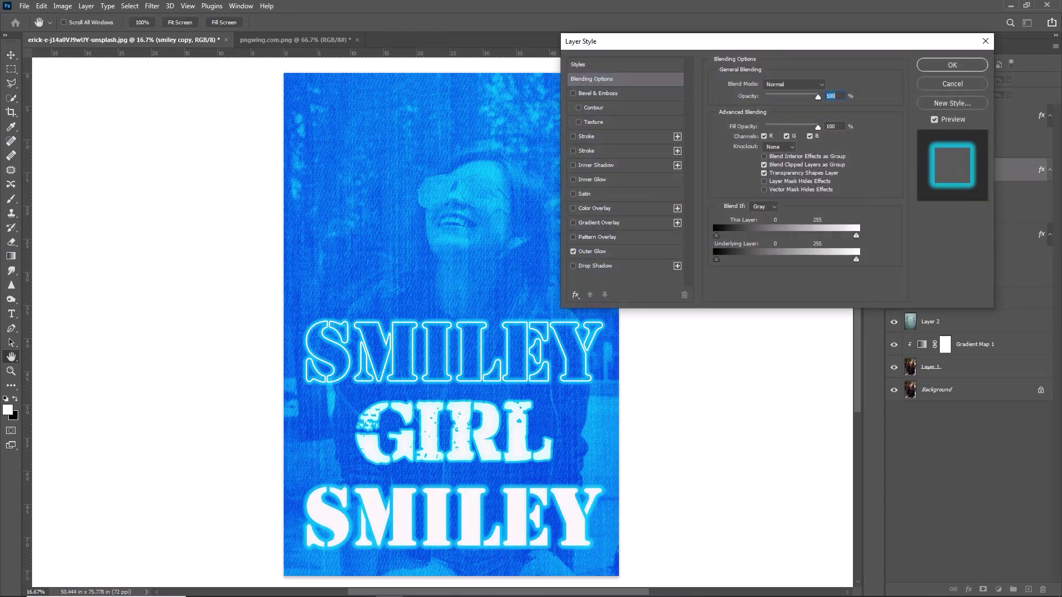
click(573, 251)
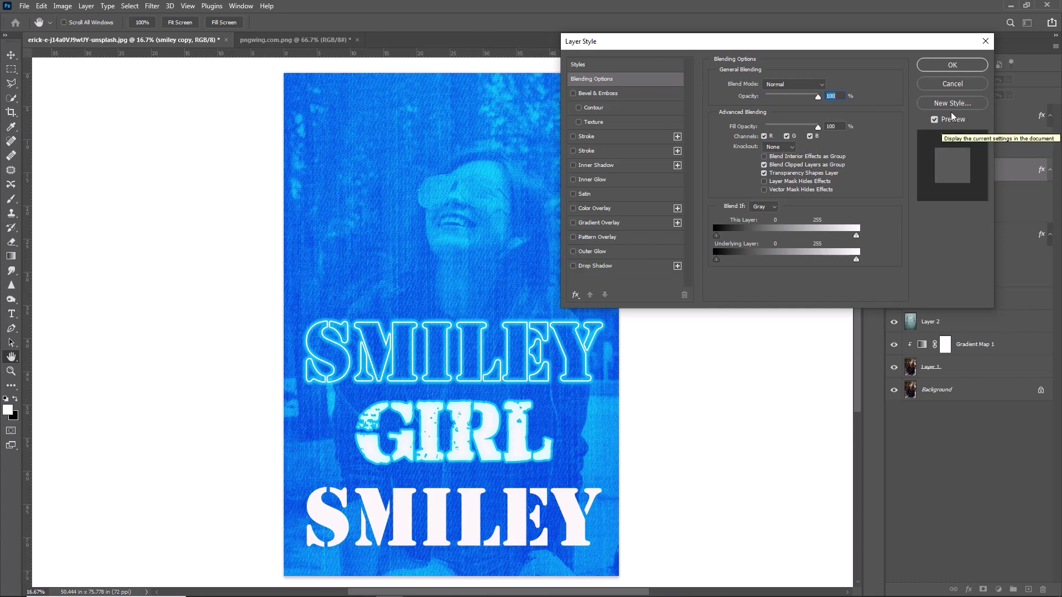
click(952, 65)
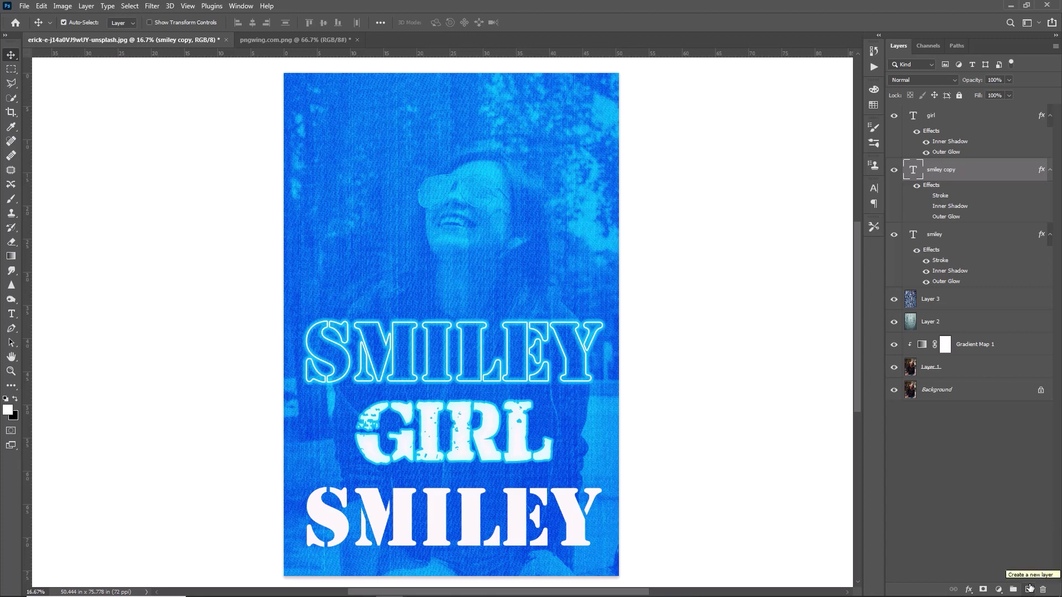
Step: Add a linear gradient fill layer at 90° that fades from black 000000 at the poster's bottom to transparent
click(1028, 590)
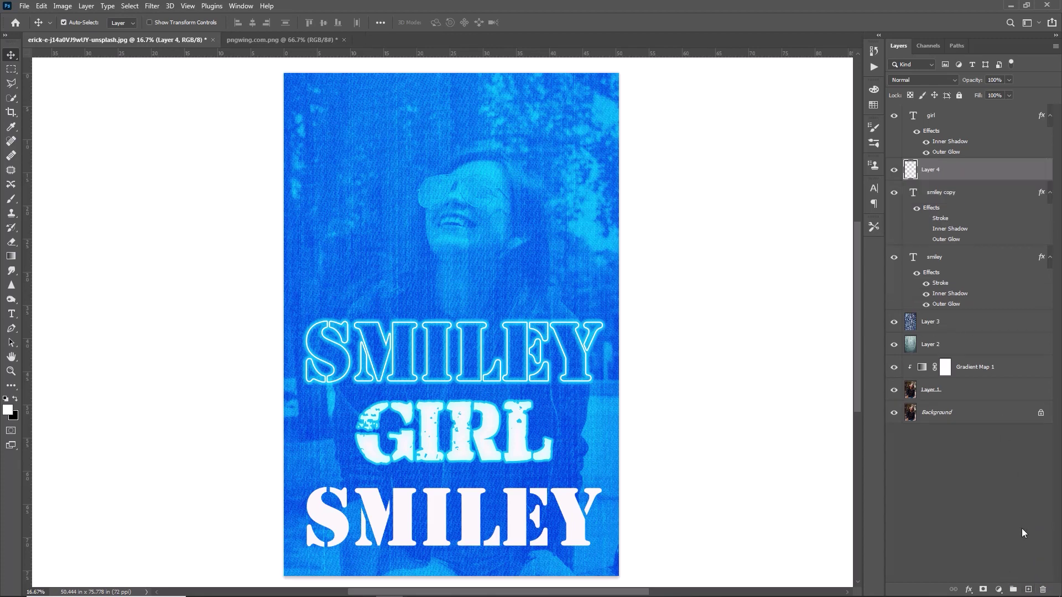
click(998, 589)
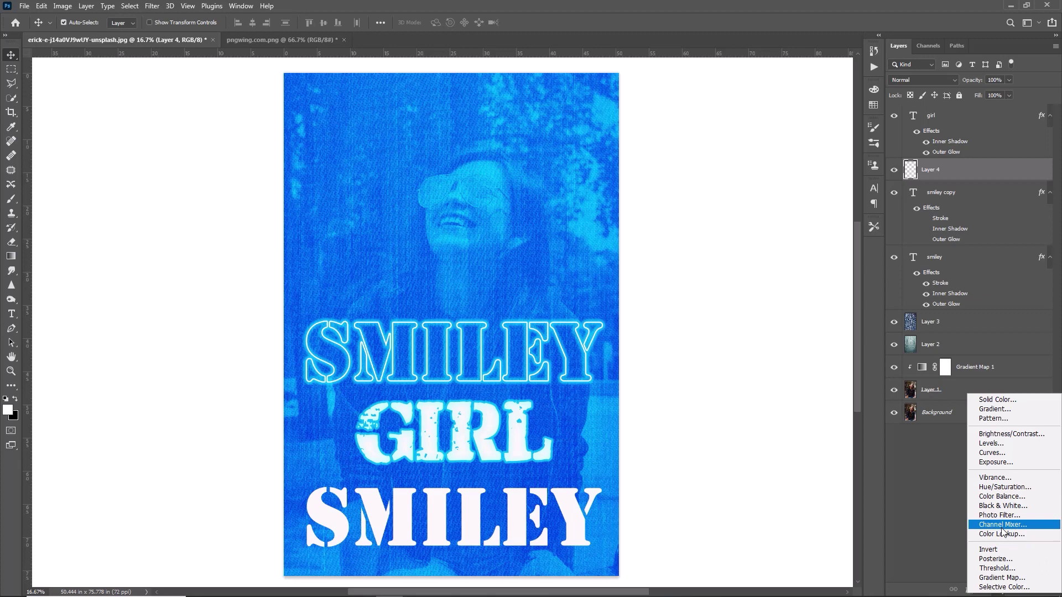
click(994, 409)
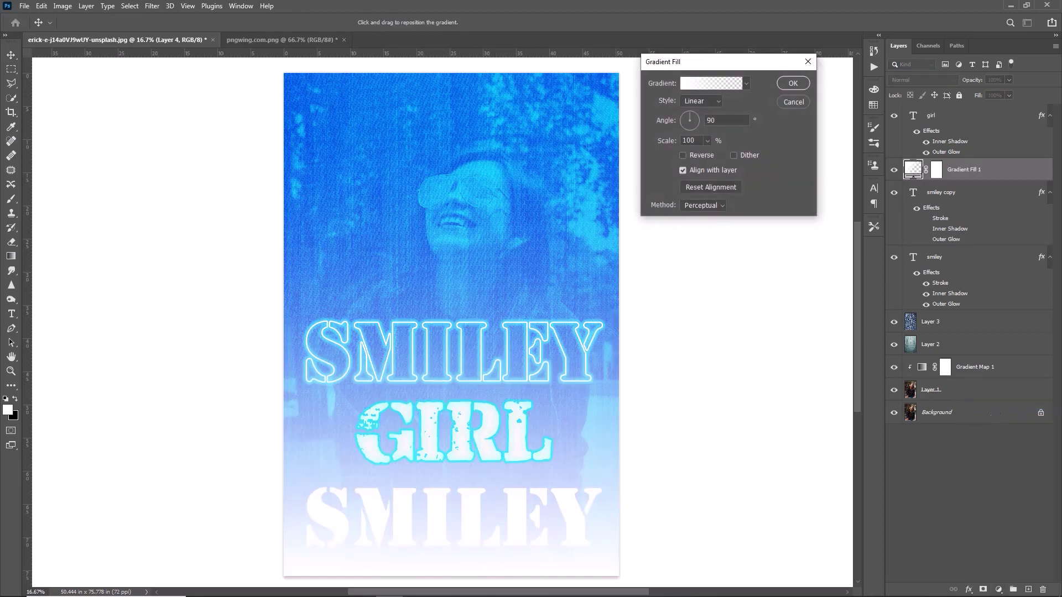
click(689, 85)
double_click(816, 325)
click(817, 325)
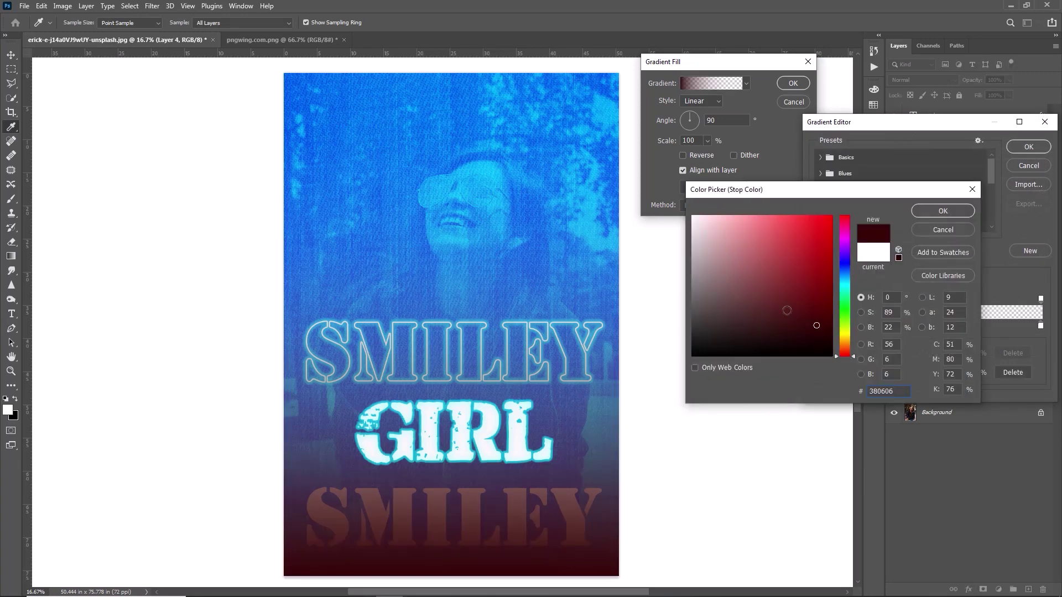
drag(817, 326, 684, 374)
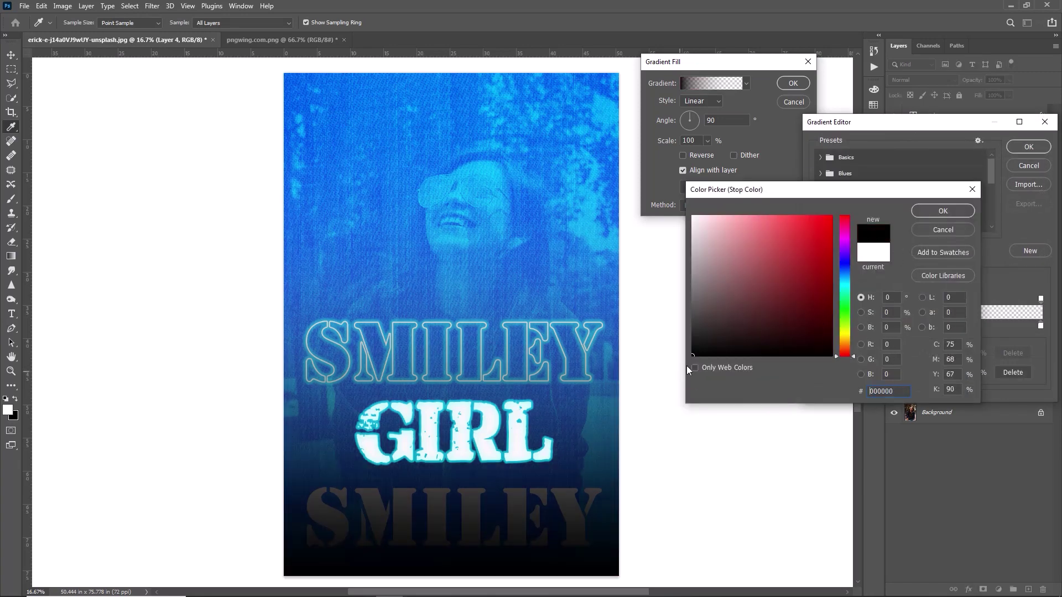
click(923, 216)
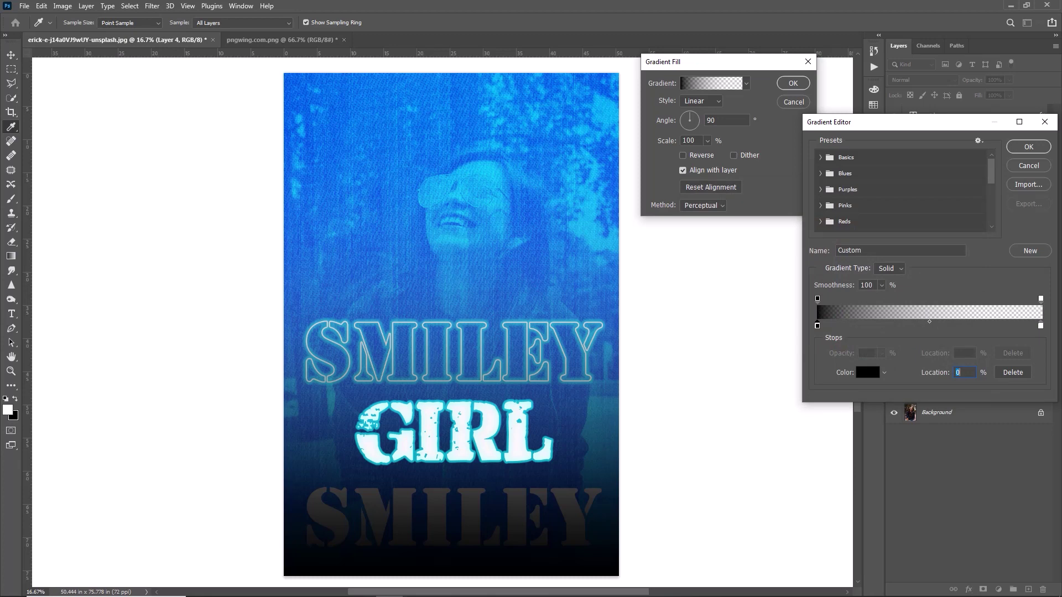
click(1027, 147)
Step: Set the gradient fill's scale to 145% and place its layer directly above Gradient Map 1
drag(675, 143, 700, 154)
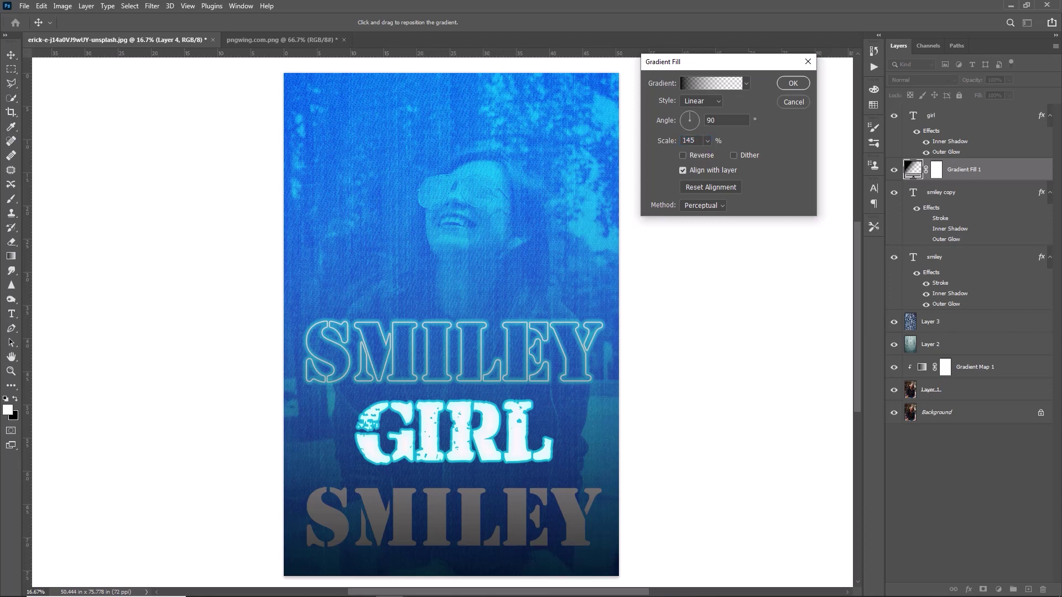
click(793, 83)
drag(952, 172, 977, 364)
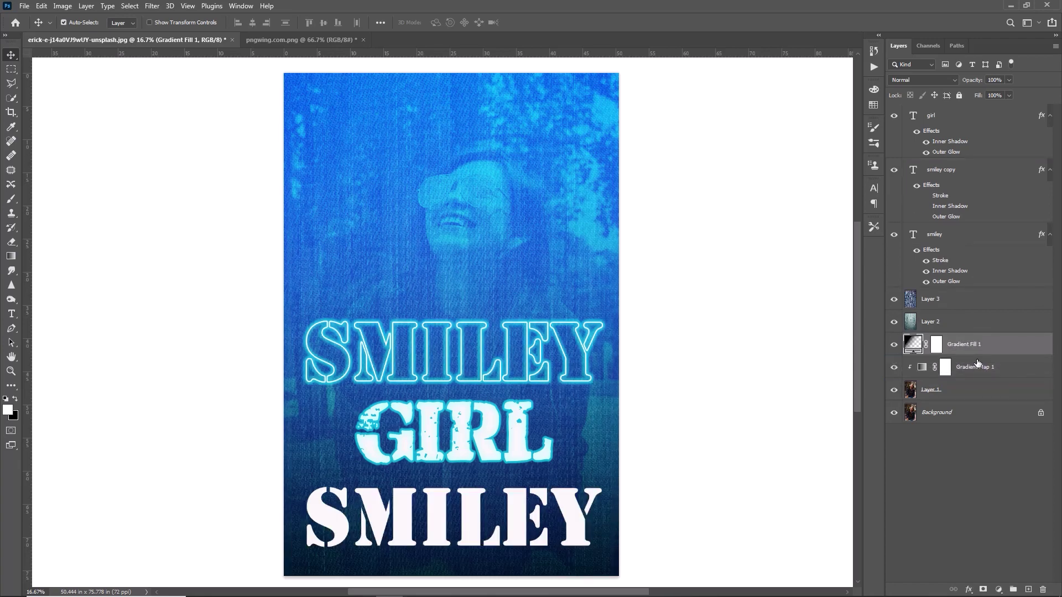
Step: Scale the three title text layers down together and recentre them in the lower part of the poster
click(928, 232)
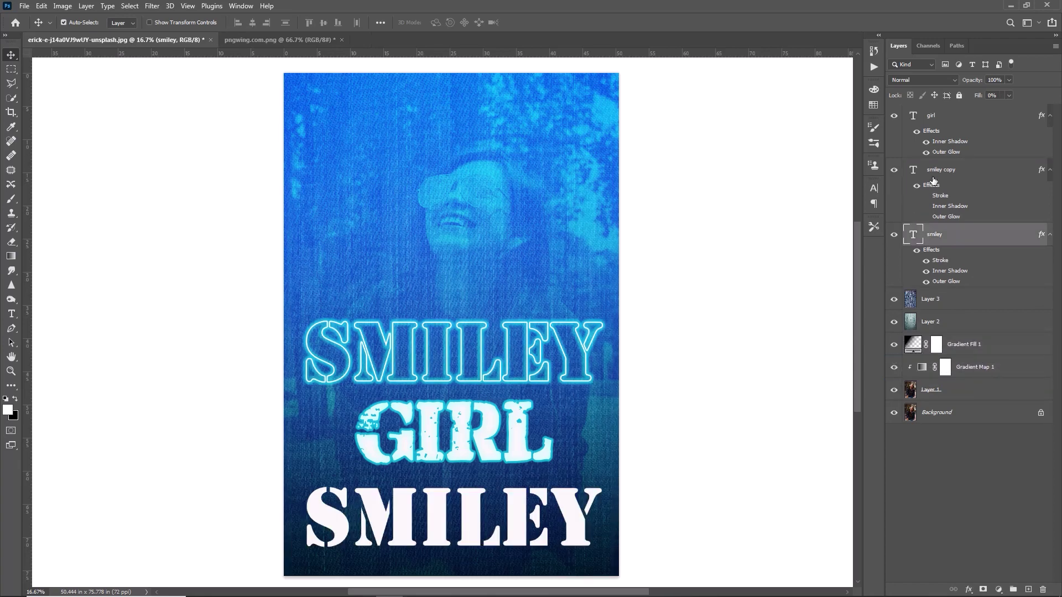
ctrl+click(935, 172)
ctrl+click(934, 116)
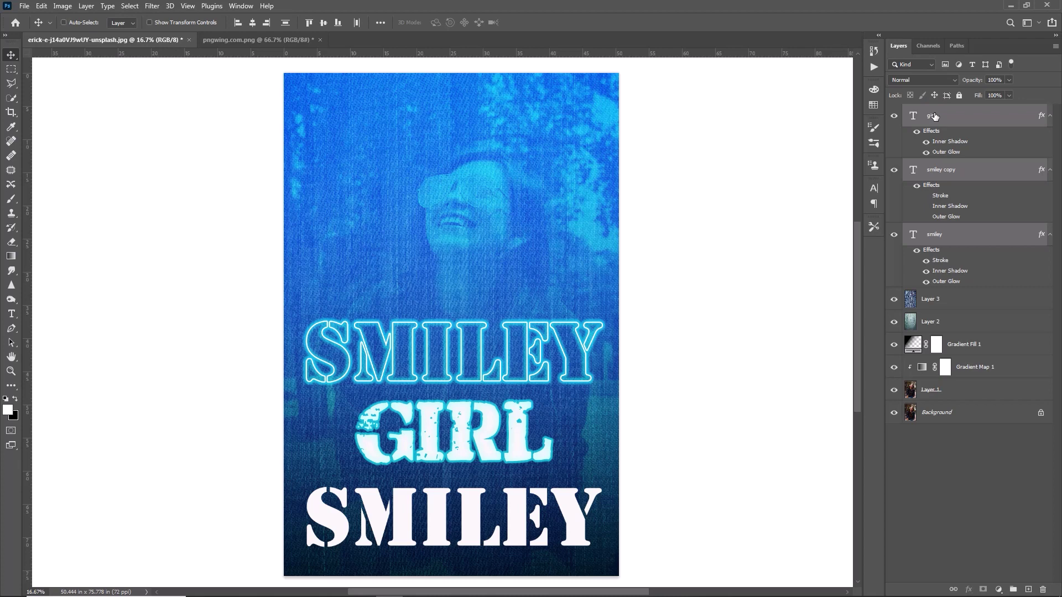
key(ctrl+t)
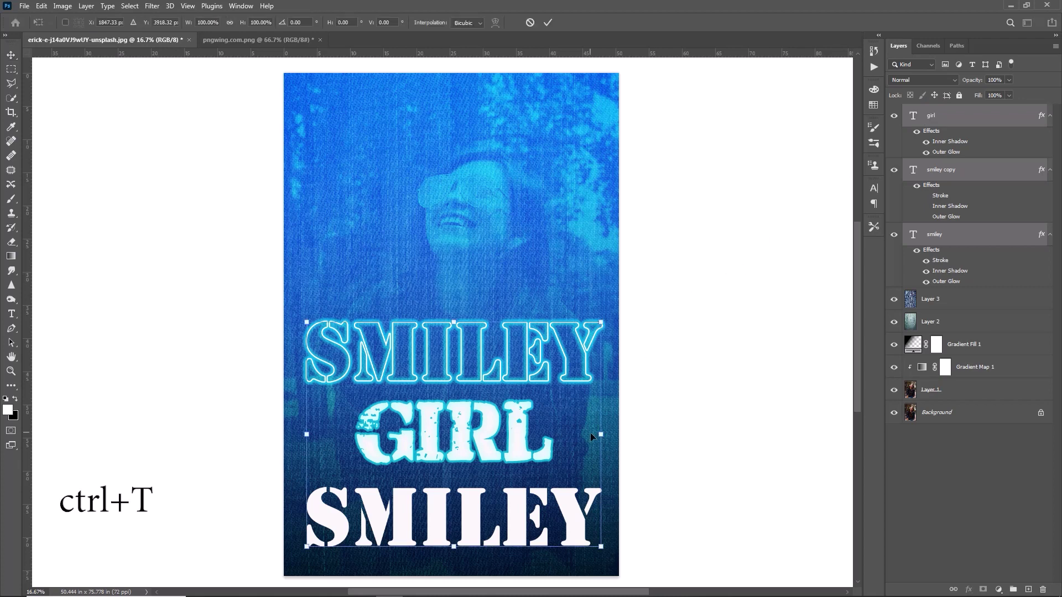
drag(600, 434, 562, 434)
drag(441, 434, 462, 444)
key(Return)
Step: Stamp all visible layers into a new layer above the girl layer and convert it to a smart object
click(935, 234)
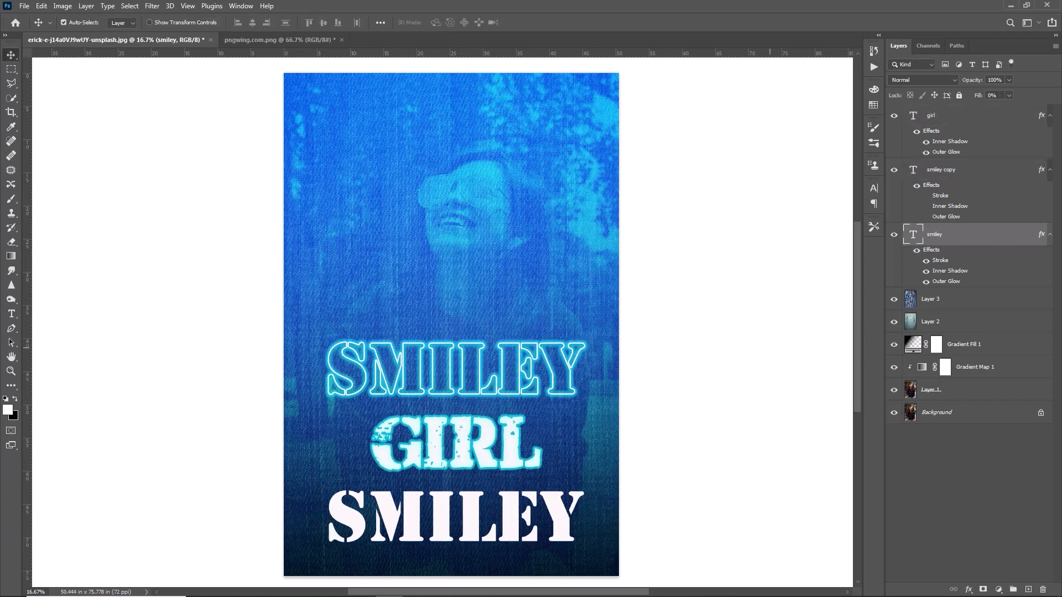
click(930, 115)
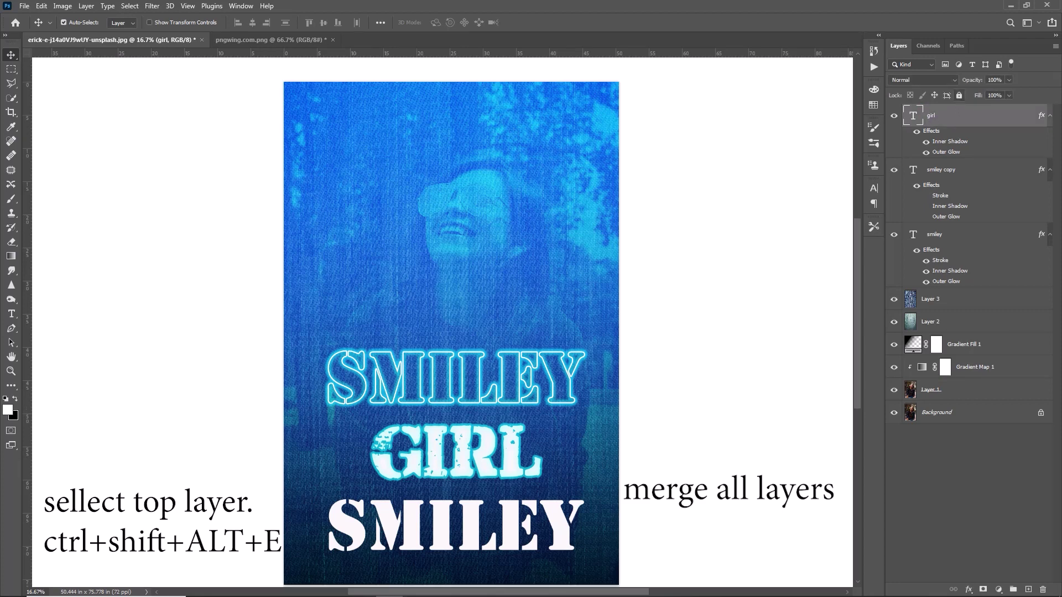
key(ctrl+shift+alt+e)
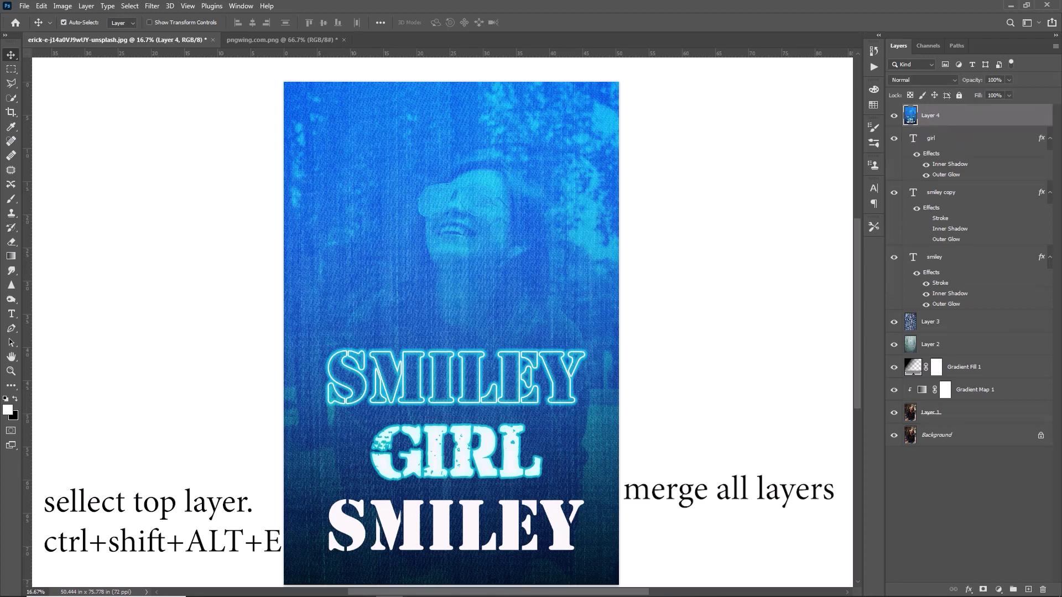
click(187, 6)
right_click(908, 117)
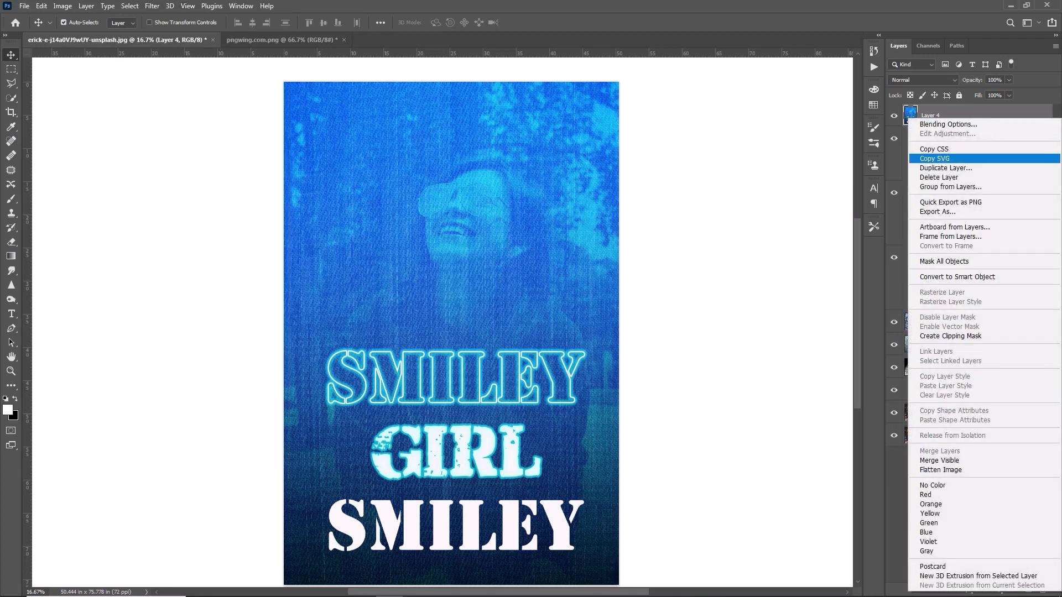
click(972, 277)
Step: Start the Camera Raw filter on the merged layer and set Exposure to -0.35 and Highlights to +50
click(152, 6)
click(184, 88)
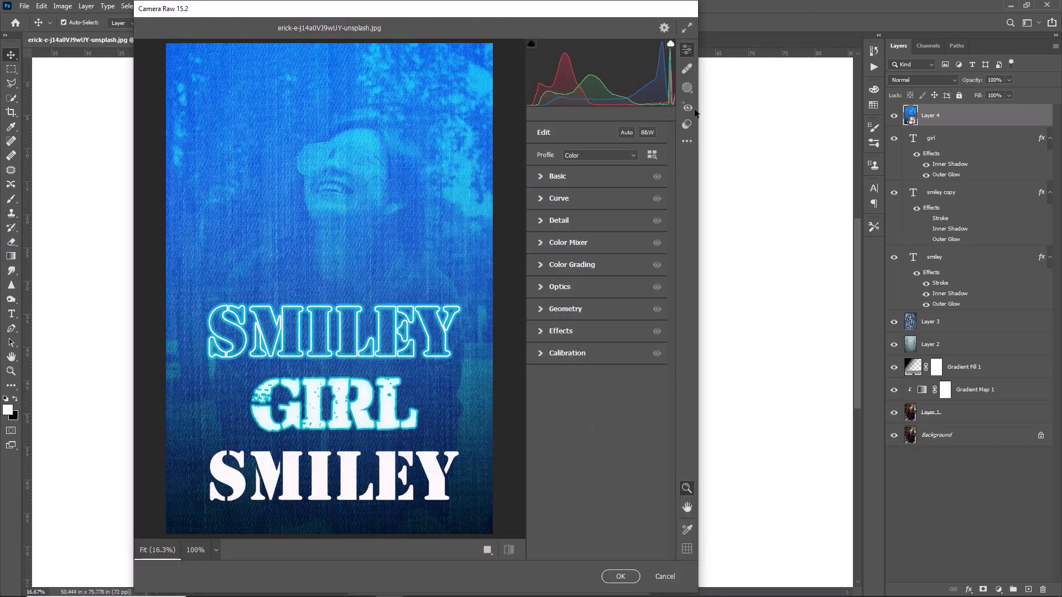
click(557, 176)
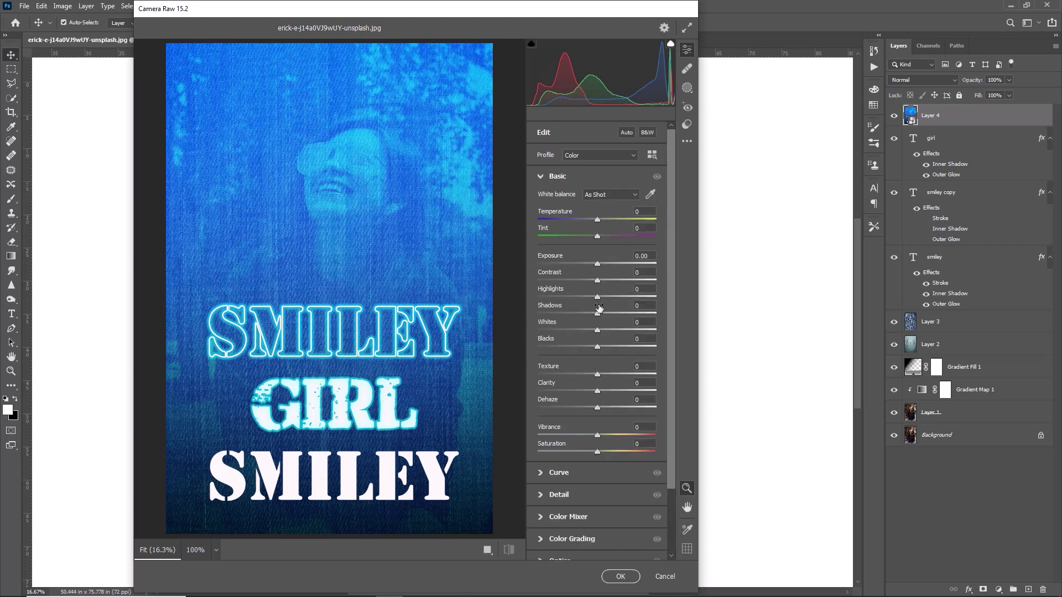
scroll(545, 391, down, 3)
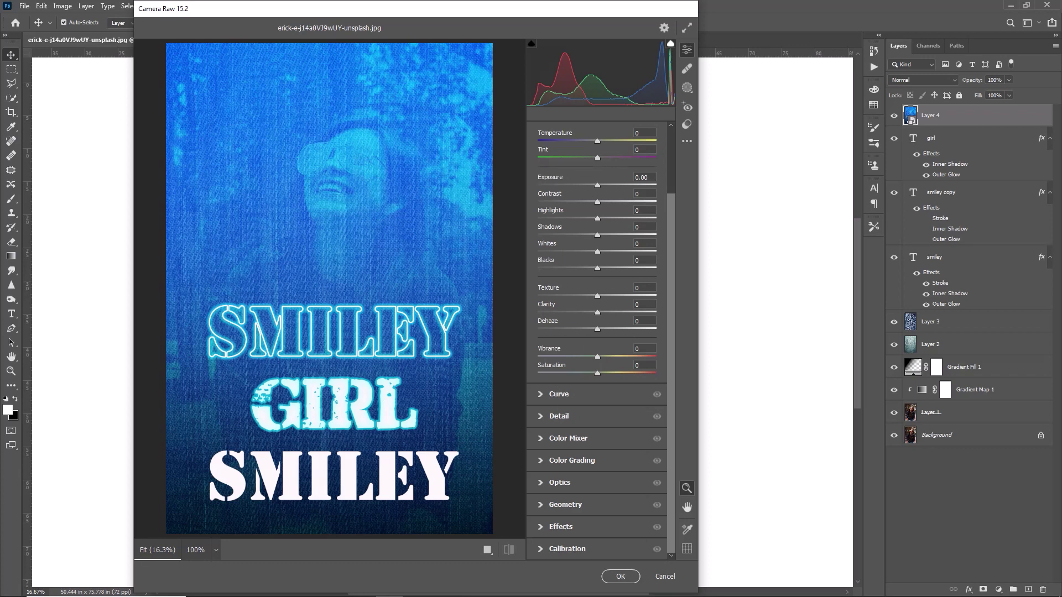
drag(598, 186, 593, 191)
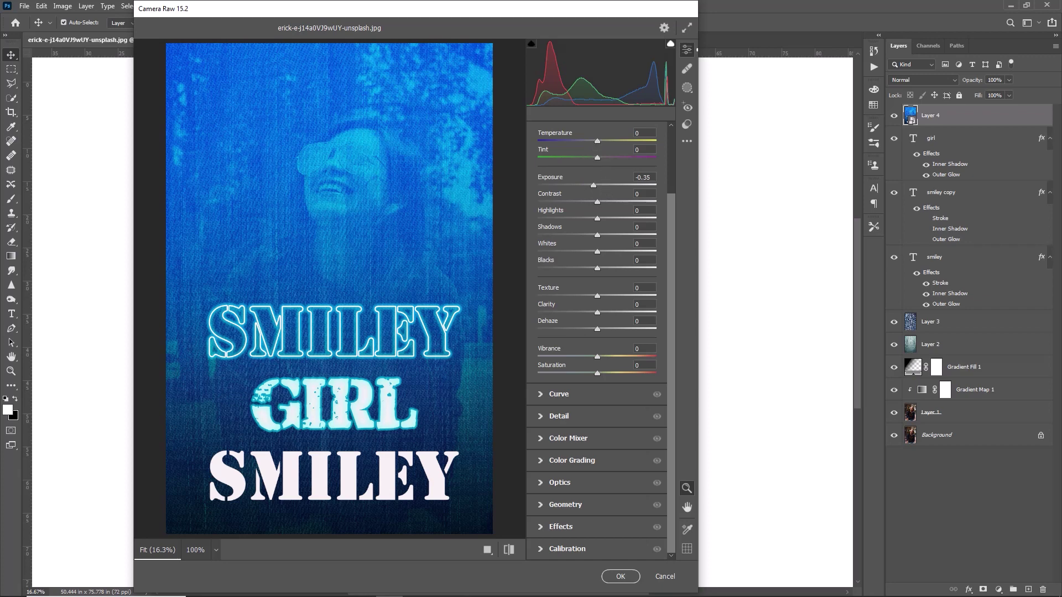
drag(598, 221, 630, 229)
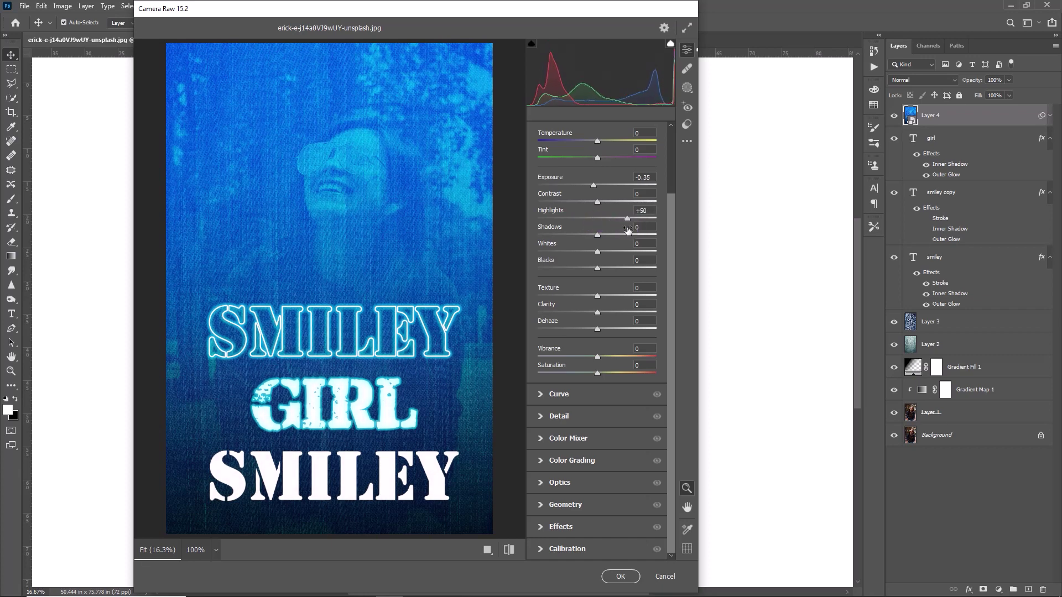
Step: Set Blacks to -14, Texture to +7, Clarity to +10 and Vibrance to -7 in the Camera Raw adjustments
mouse_move(598, 268)
mouse_down()
mouse_move(576, 270)
mouse_move(588, 270)
mouse_up()
double_click(591, 271)
click(596, 271)
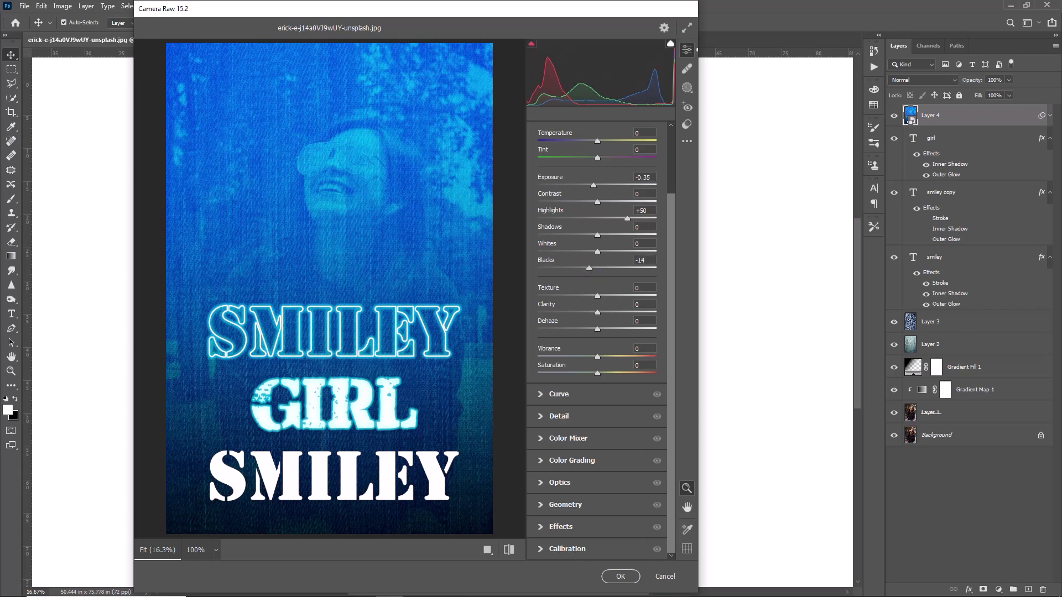
drag(598, 297, 603, 312)
mouse_move(598, 358)
mouse_down()
mouse_move(614, 359)
mouse_move(585, 356)
mouse_move(594, 359)
mouse_up()
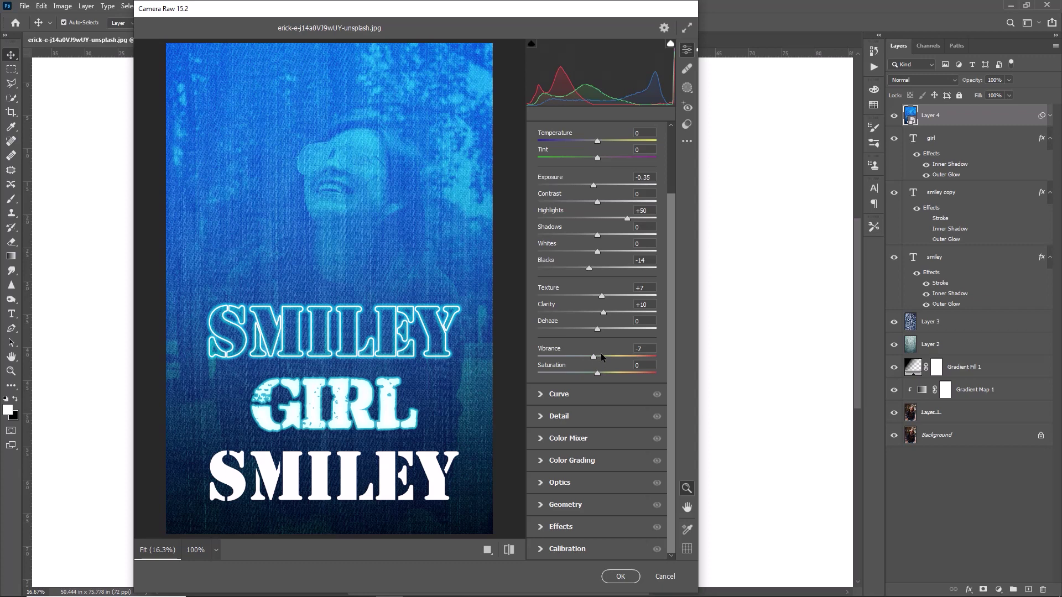
Step: Add slight Sharpening, Noise Reduction and Color Noise Reduction to the merged layer in the Camera Raw detail adjustments
click(540, 415)
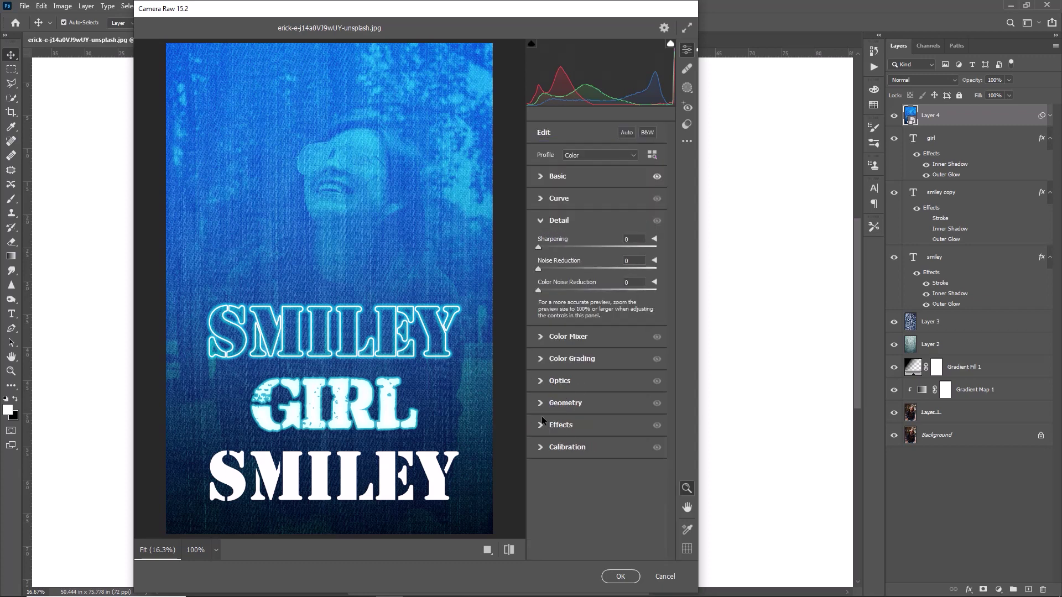
click(547, 248)
click(553, 269)
click(556, 289)
Step: Set Vignetting to -34 in the Camera Raw effects and apply the filter to the merged layer
click(542, 446)
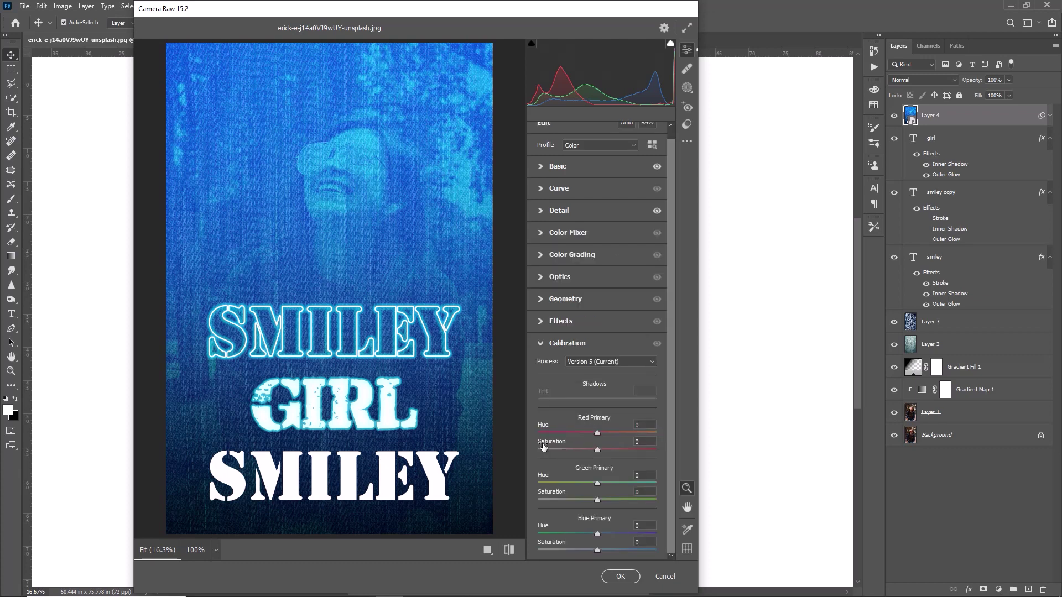
click(542, 342)
click(542, 309)
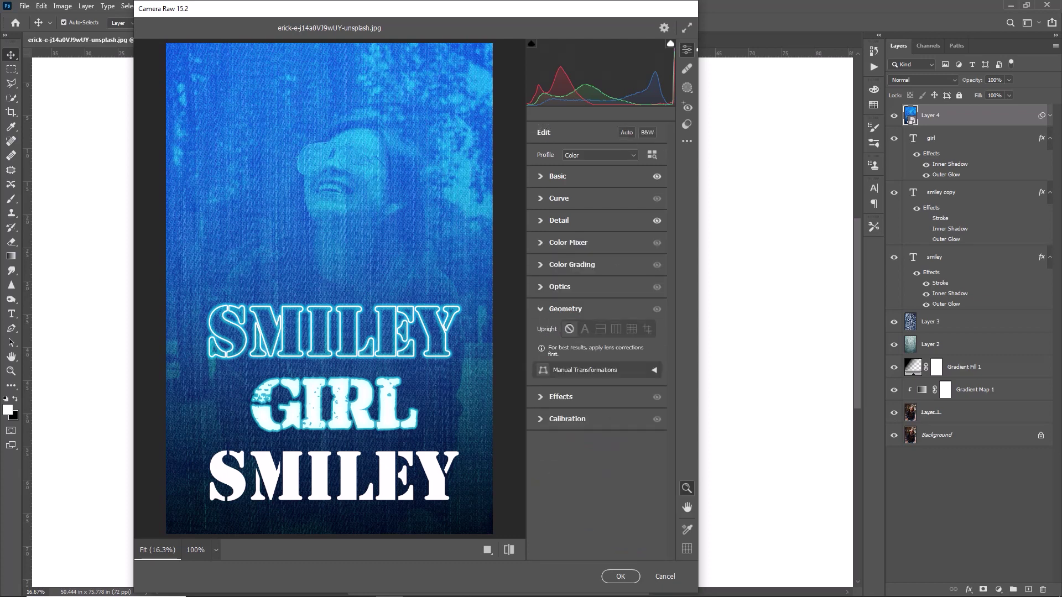
click(543, 310)
click(543, 333)
drag(598, 379, 576, 381)
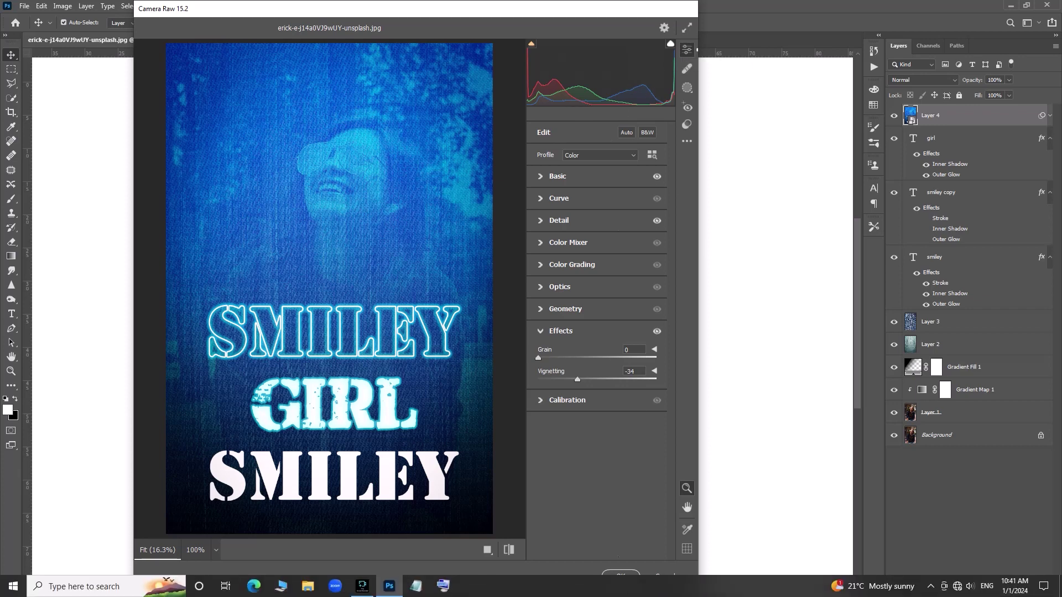
click(619, 580)
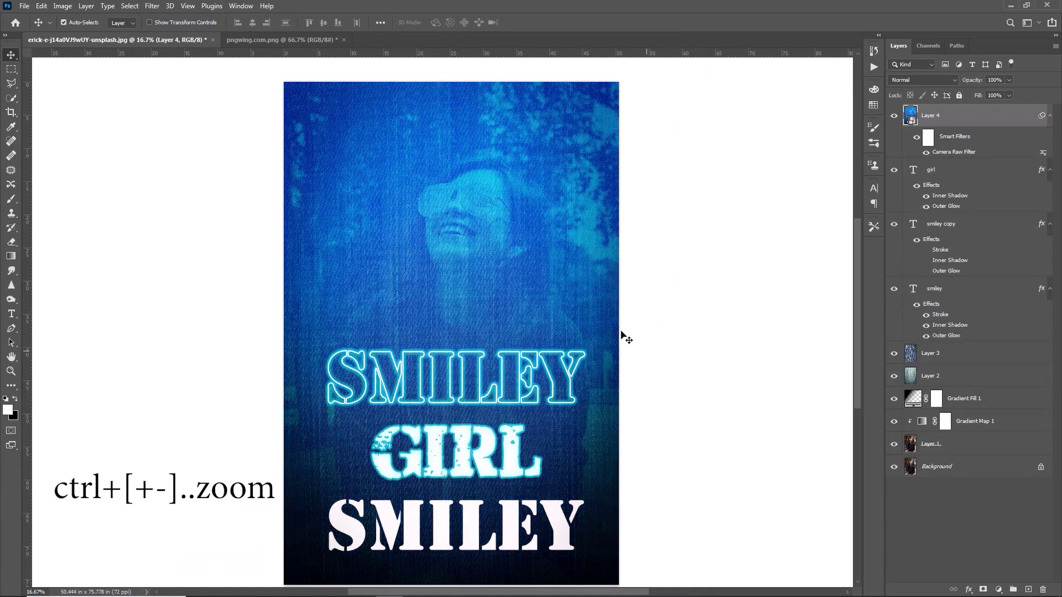
Step: Examine the graded poster up close around the portrait and title, and as a whole
key(ctrl+plus)
key(ctrl+plus)
drag(562, 227, 568, 402)
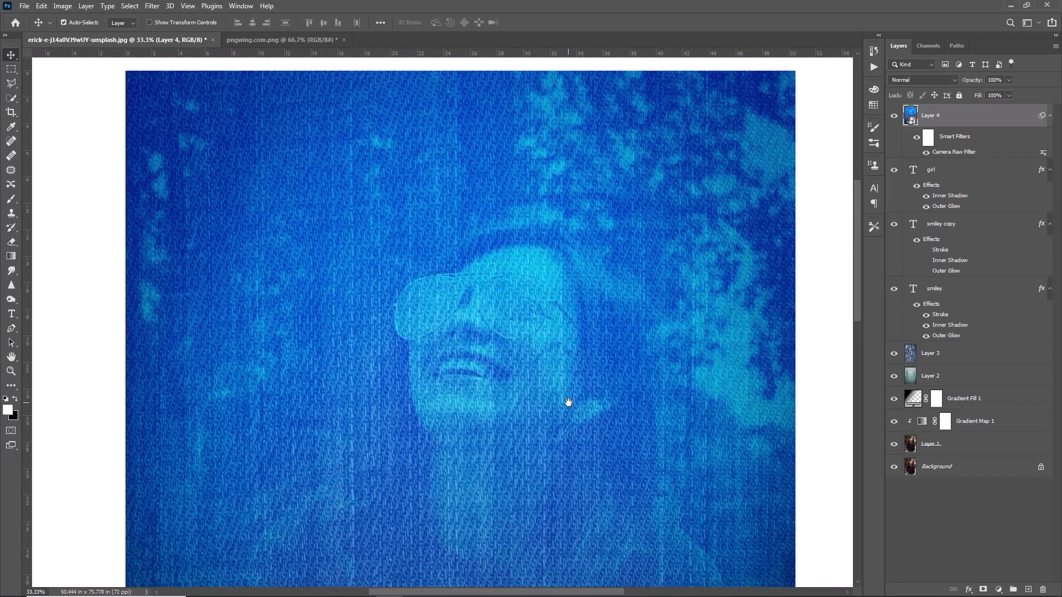
mouse_move(857, 253)
mouse_down()
mouse_move(860, 394)
mouse_move(859, 256)
mouse_up()
key(ctrl)
key(ctrl+minus)
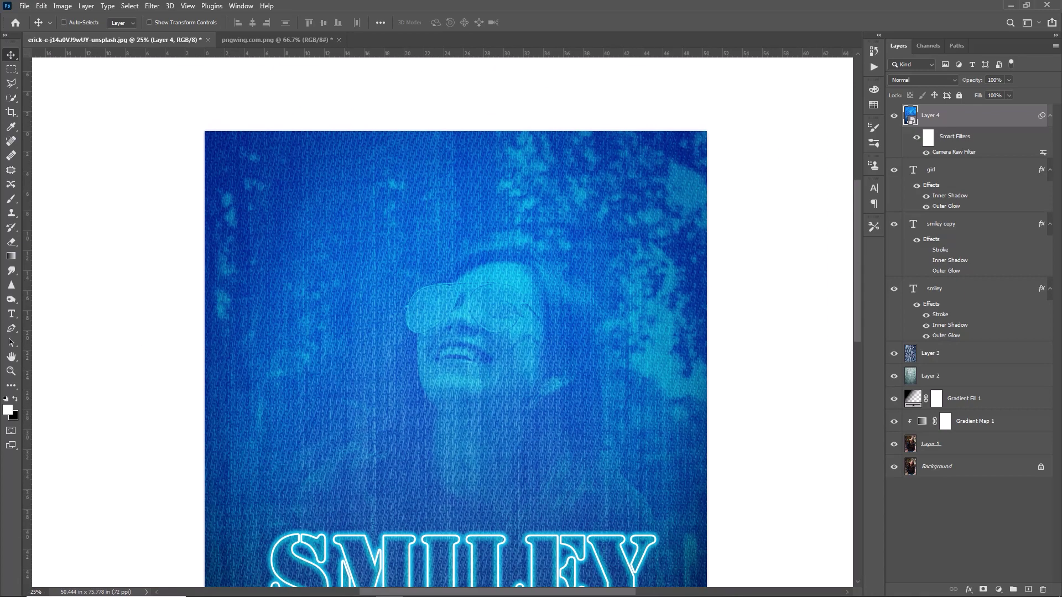
key(ctrl+minus)
scroll(813, 275, down, 3)
drag(857, 281, 858, 308)
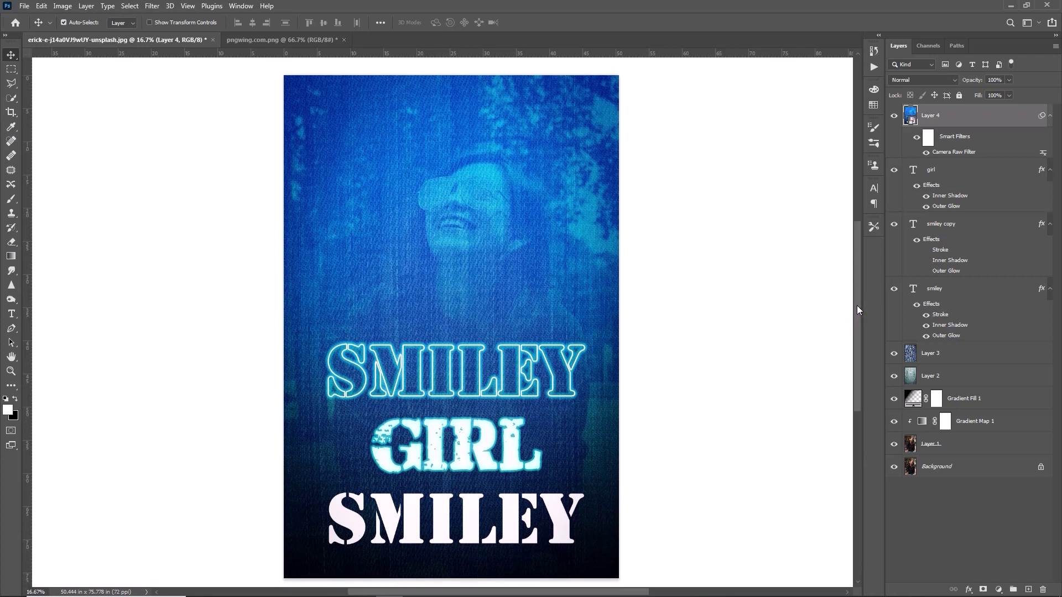